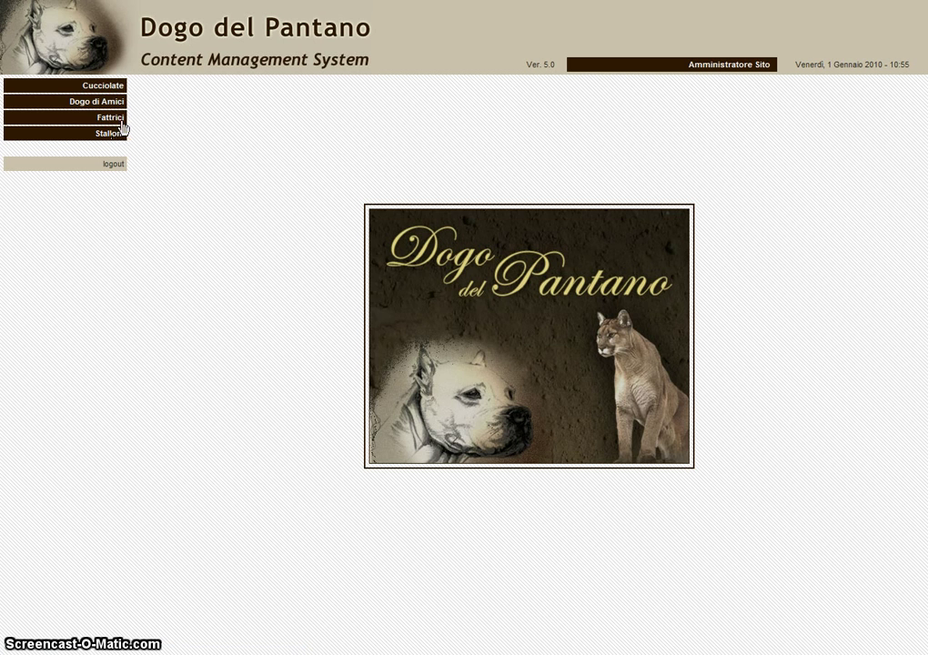
# - Start a new record in the Stalloni list and set its name to Benito del Pantano
pyautogui.click(117, 134)
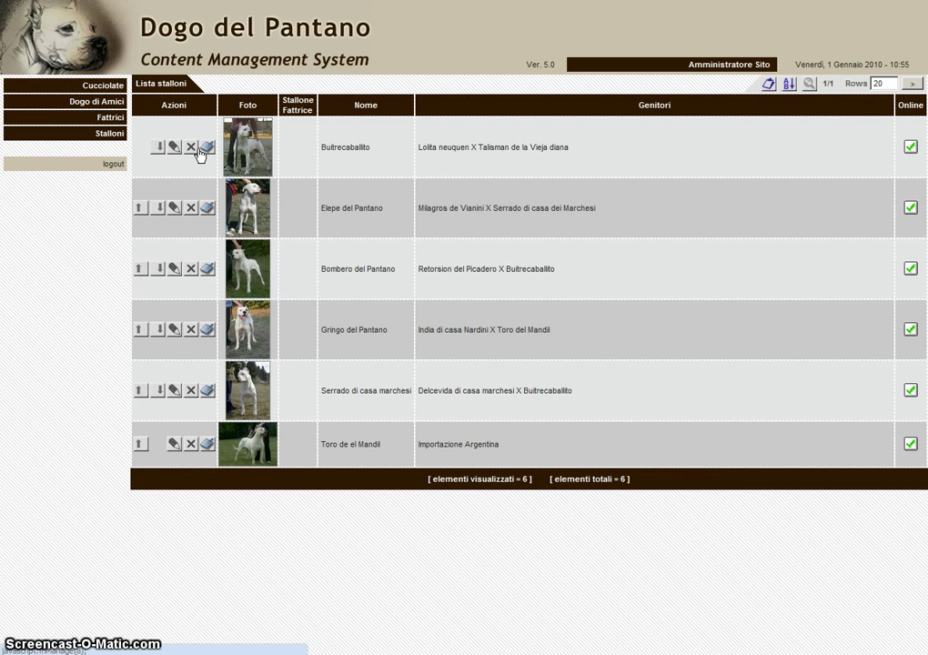
pyautogui.click(769, 85)
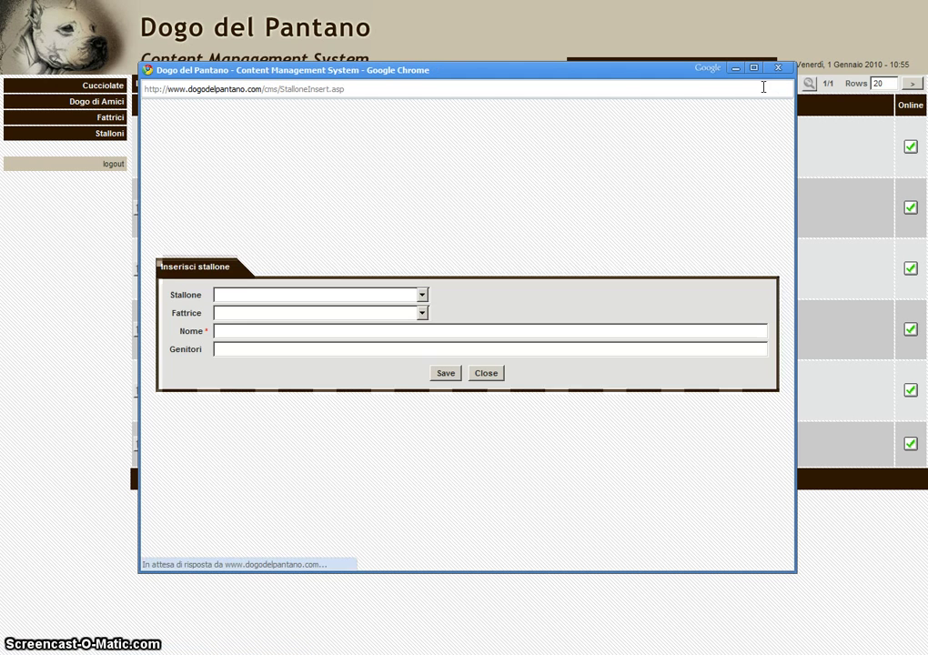
pyautogui.click(234, 331)
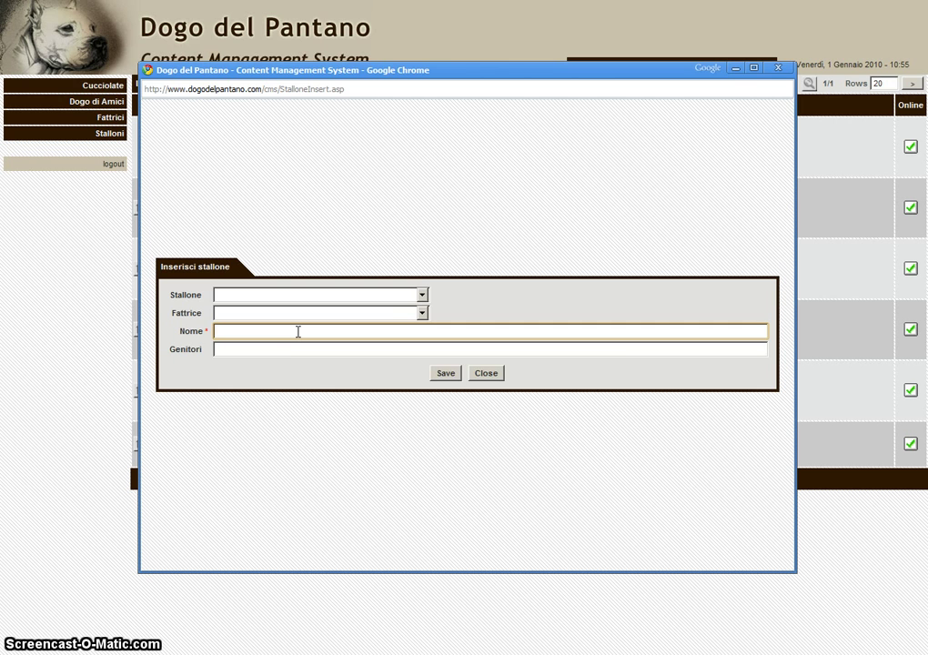
pyautogui.write('Benito')
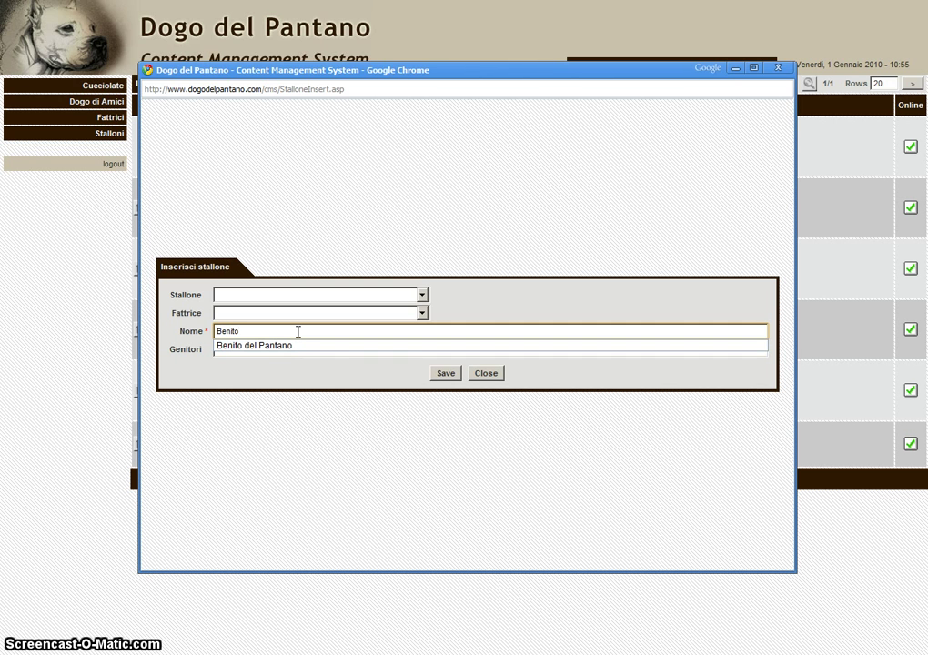
pyautogui.click(279, 347)
# - Set the parents (Genitori) of the new stallion to Hierbabuena X Hierbamate del Pantano
pyautogui.click(270, 346)
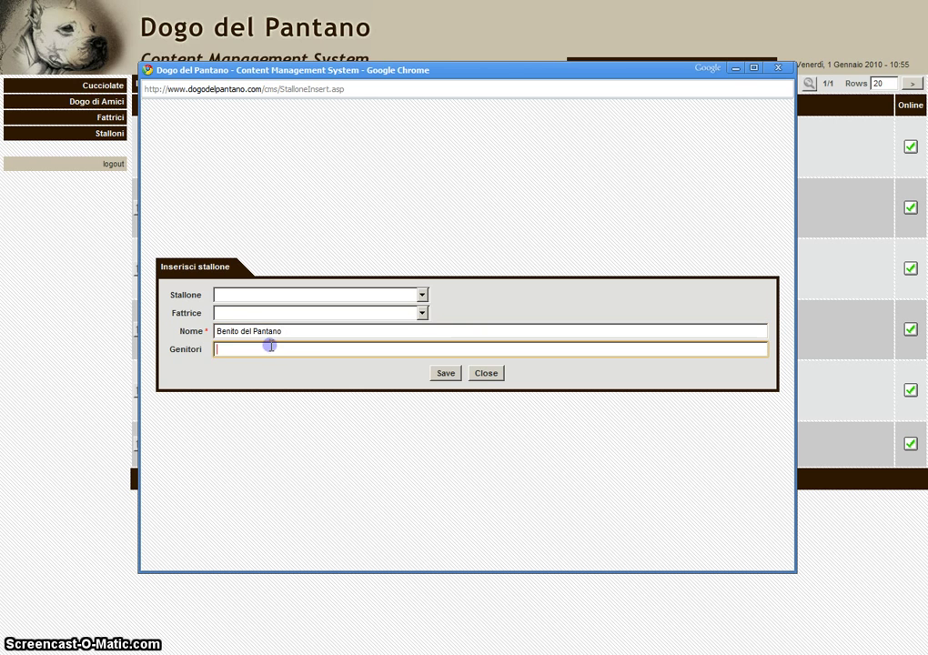
pyautogui.write('Hierb')
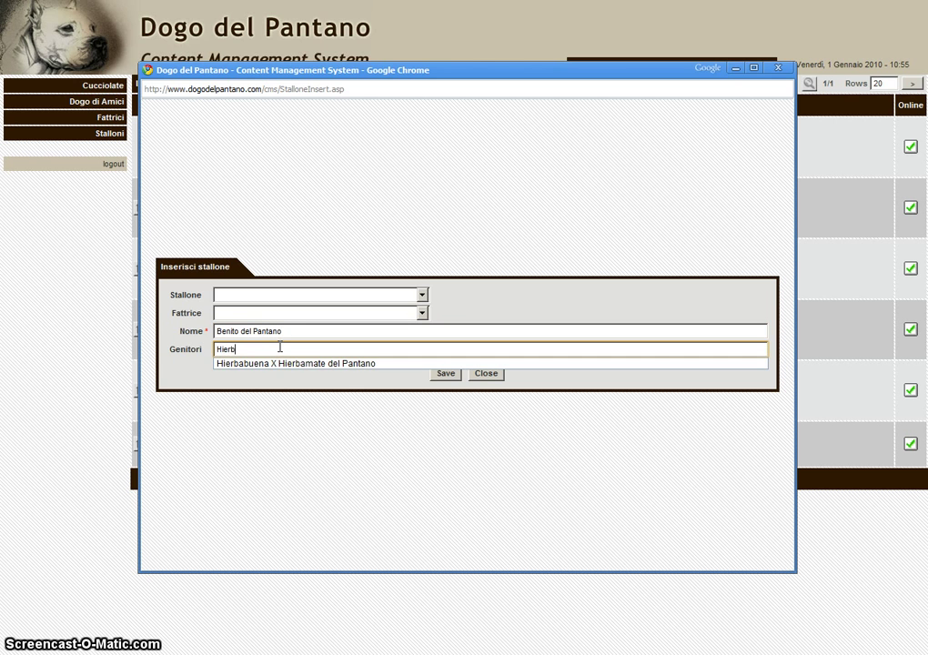
pyautogui.write('a ')
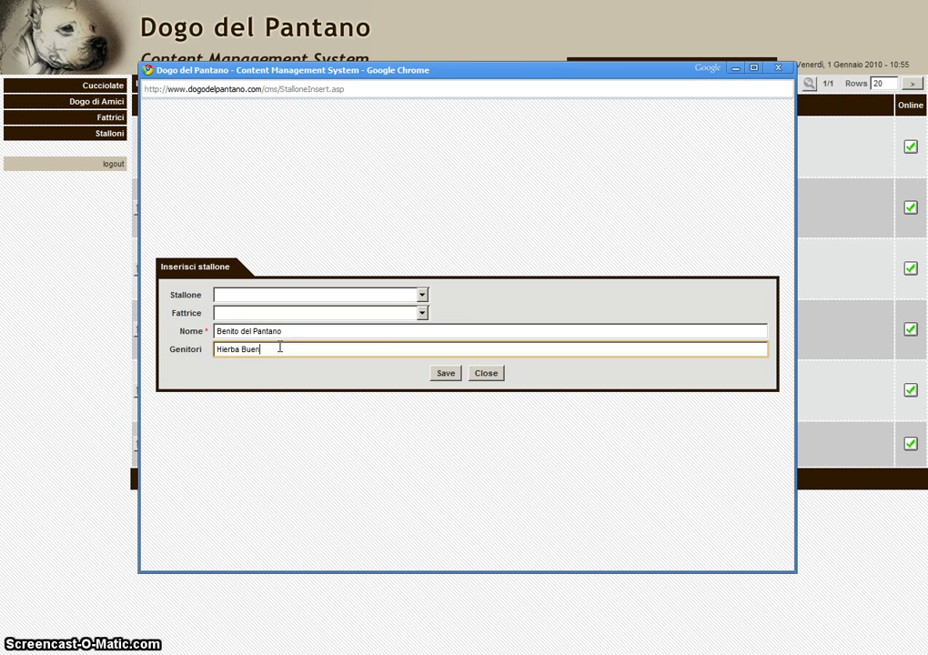
pyautogui.write('Bue')
pyautogui.press('BackSpace')
pyautogui.press('BackSpace')
pyautogui.press('BackSpace')
pyautogui.press('BackSpace')
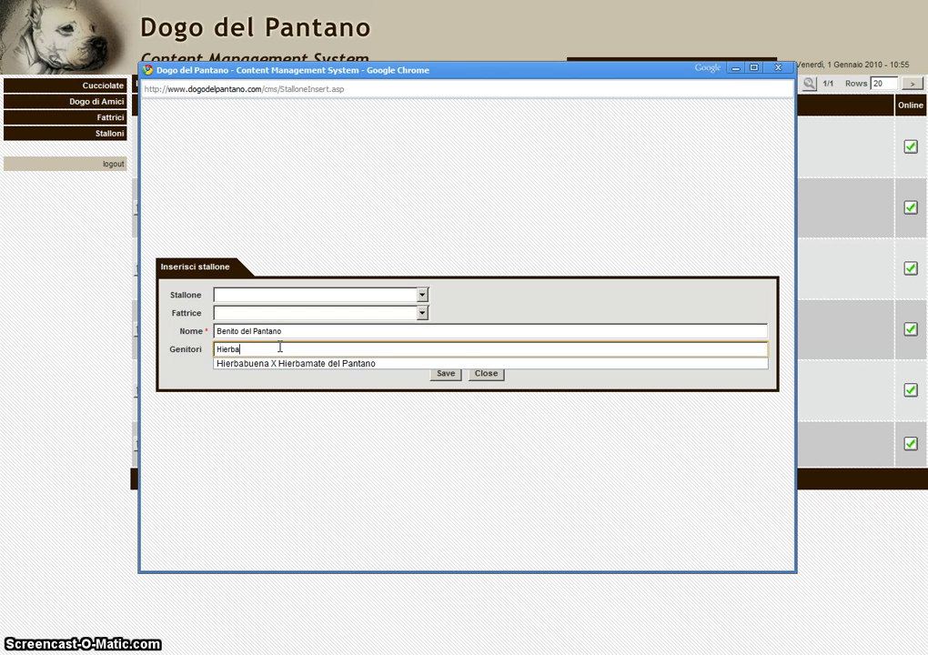
pyautogui.write('buena')
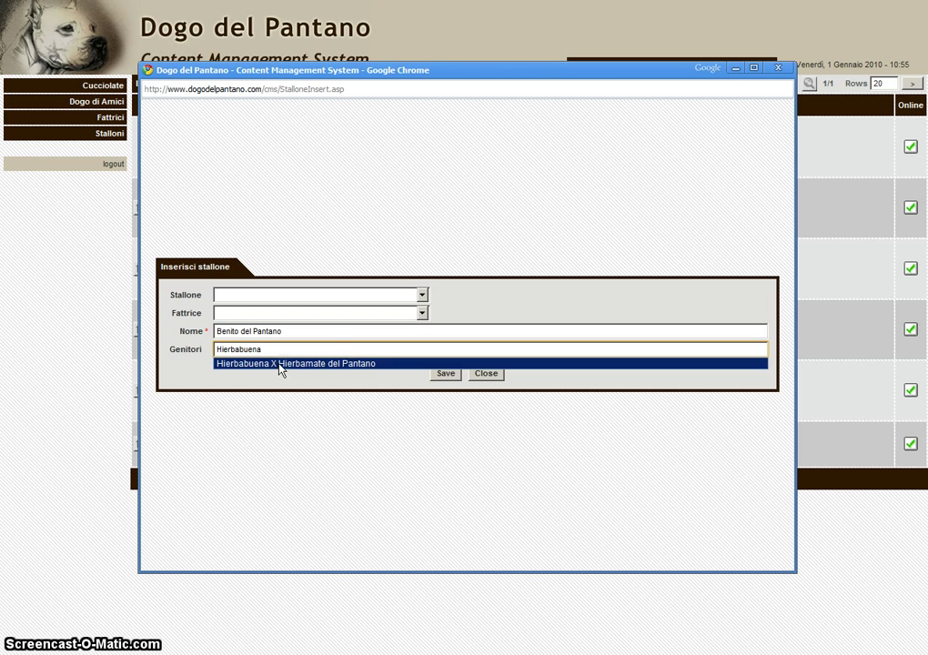
pyautogui.click(276, 363)
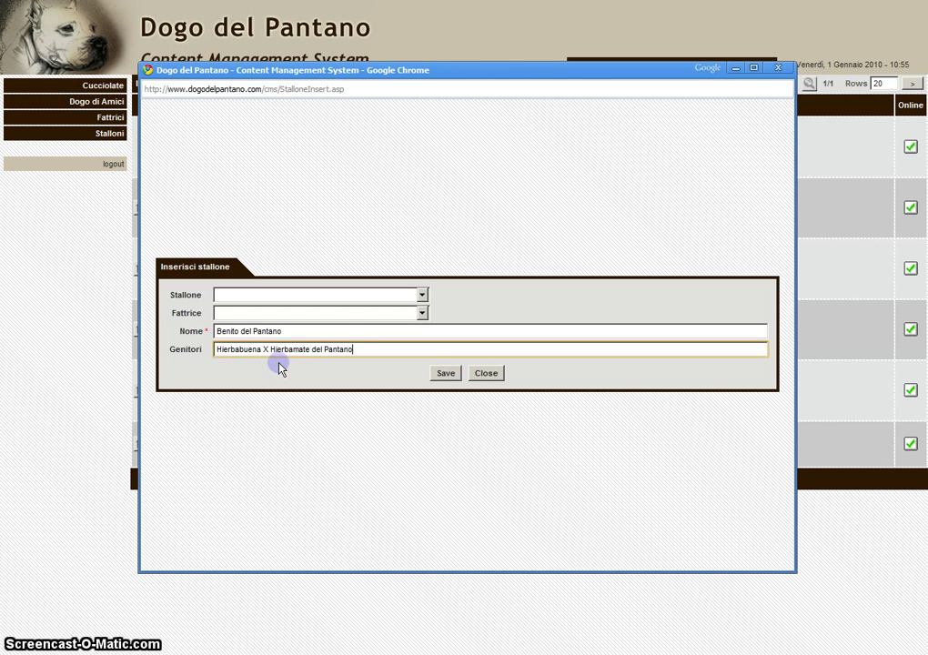
# - Examine the Stallone and Fattrice choices and review the entered name and parents without picking a linked dog
pyautogui.click(422, 295)
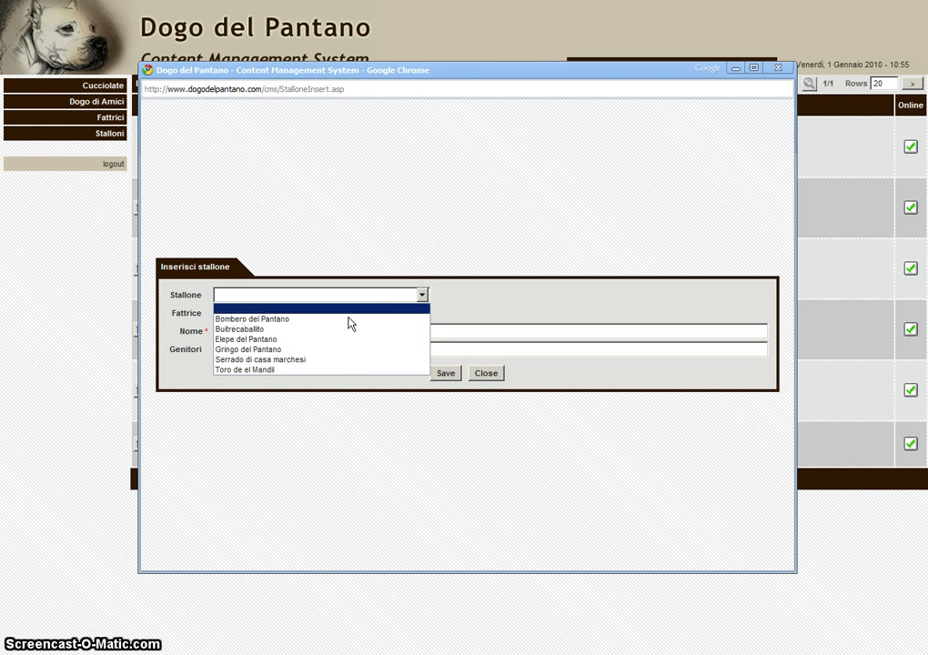
pyautogui.click(373, 245)
pyautogui.click(422, 313)
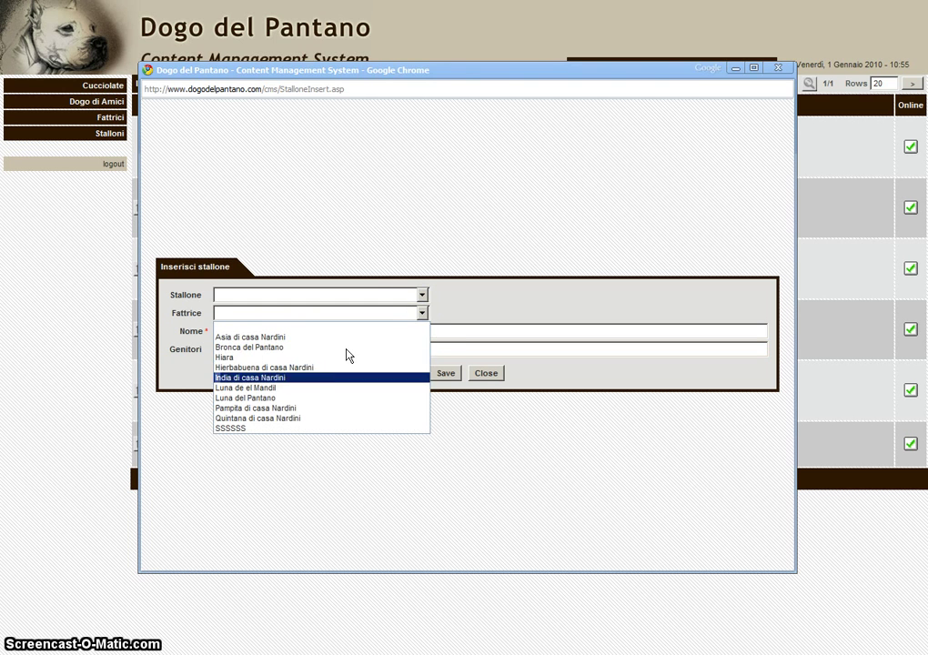
pyautogui.click(328, 227)
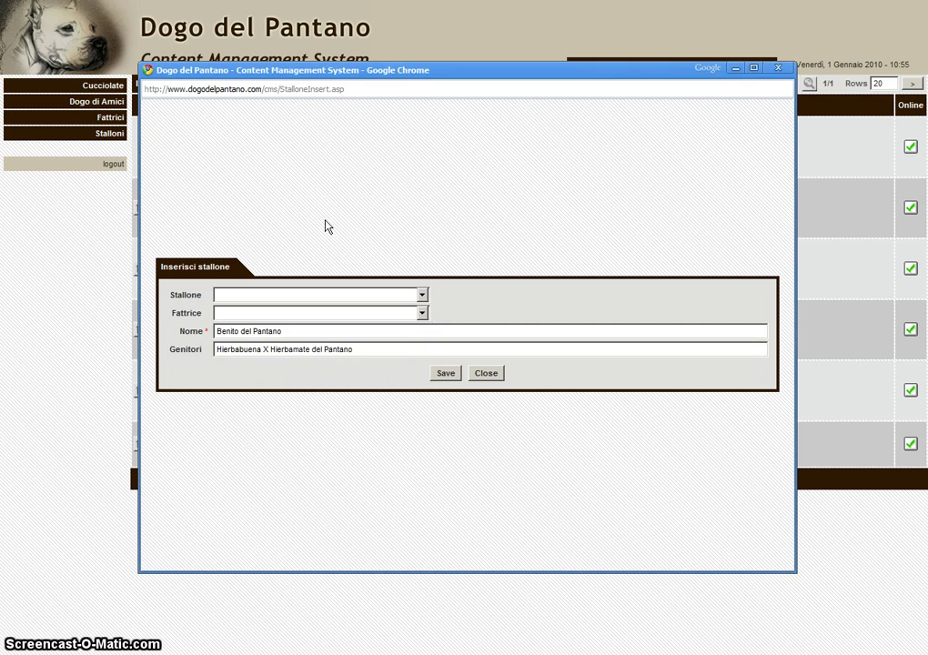
pyautogui.click(422, 295)
pyautogui.click(353, 230)
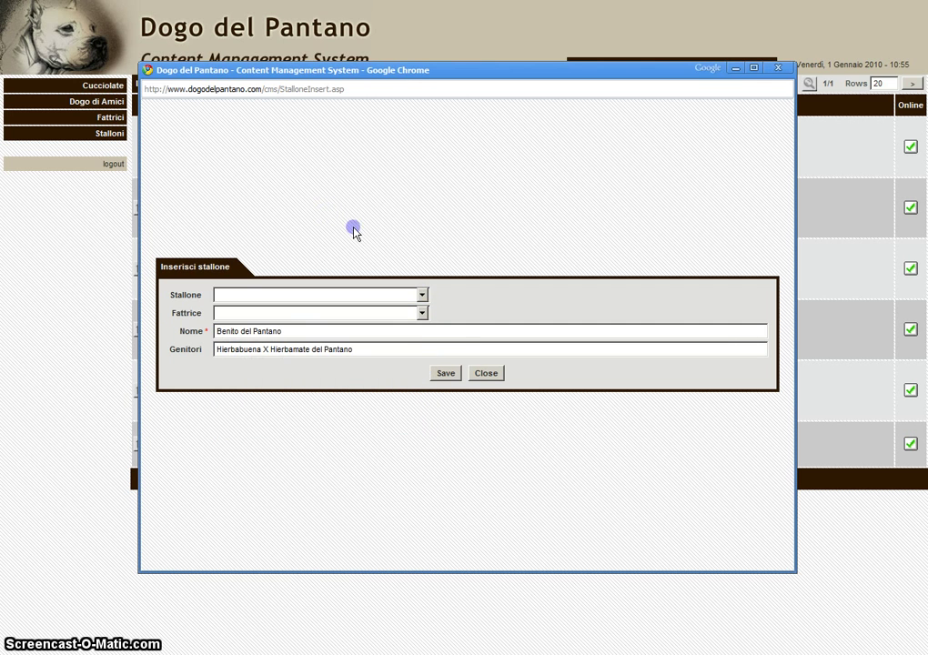
pyautogui.moveTo(217, 331); pyautogui.dragTo(310, 331)
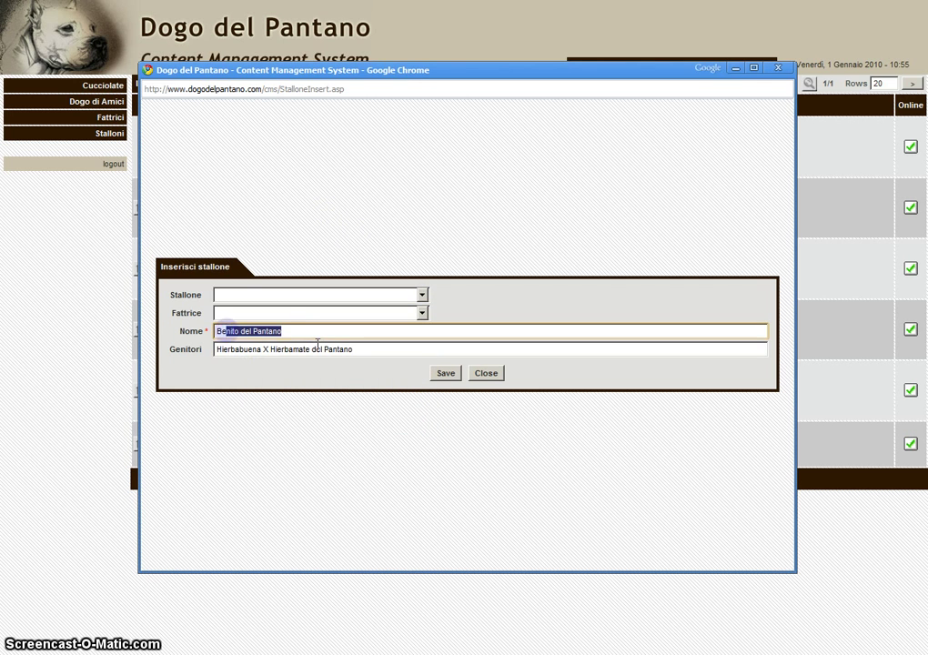
pyautogui.moveTo(240, 349); pyautogui.dragTo(209, 350)
pyautogui.click(308, 412)
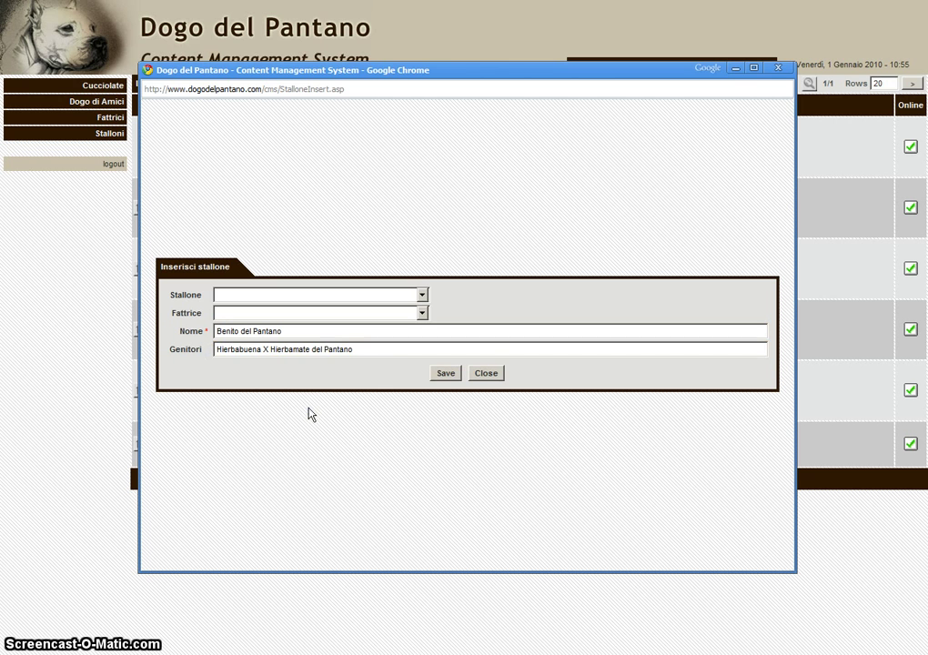
pyautogui.click(308, 408)
pyautogui.click(368, 348)
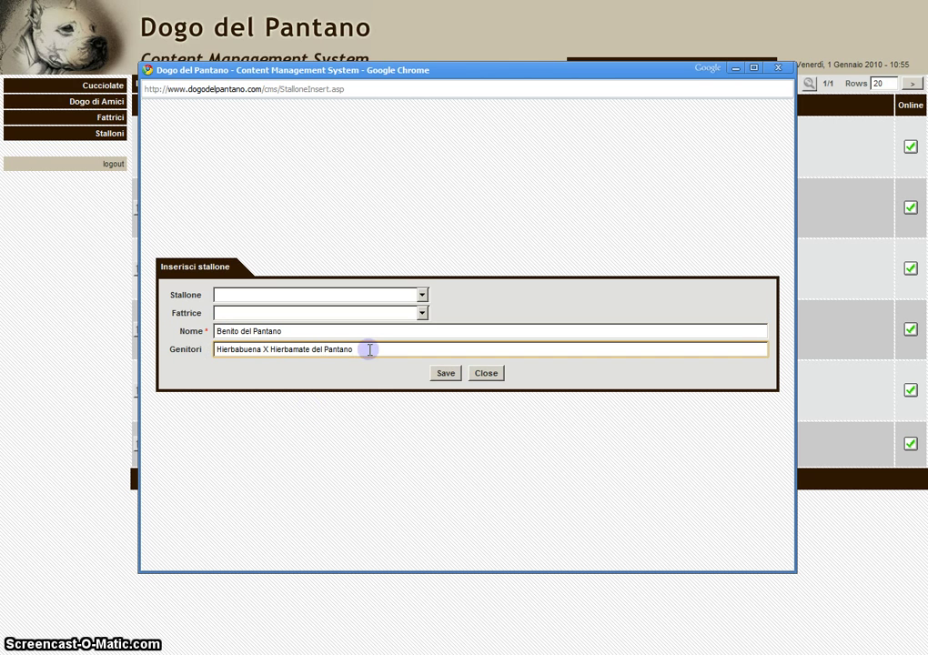
# - Save the stallion record and start a new multimedia entry for Benito del Pantano
pyautogui.click(445, 374)
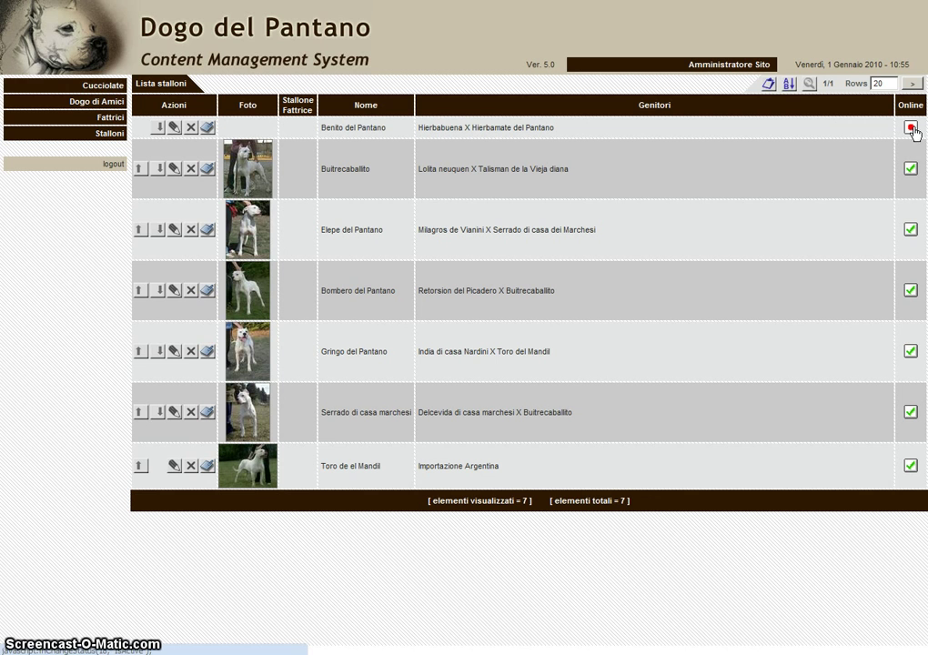
pyautogui.click(208, 130)
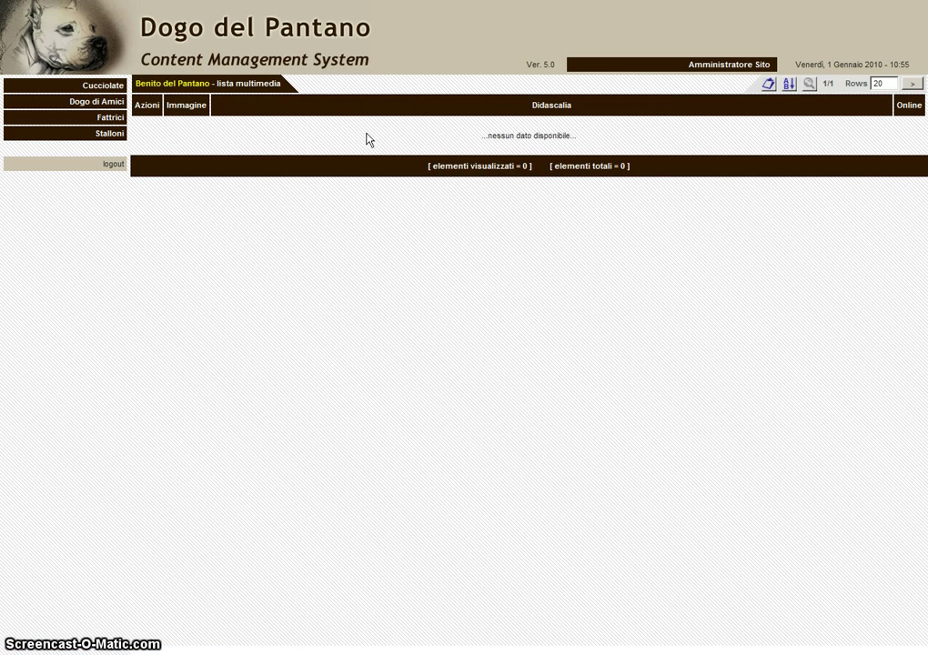
pyautogui.click(769, 87)
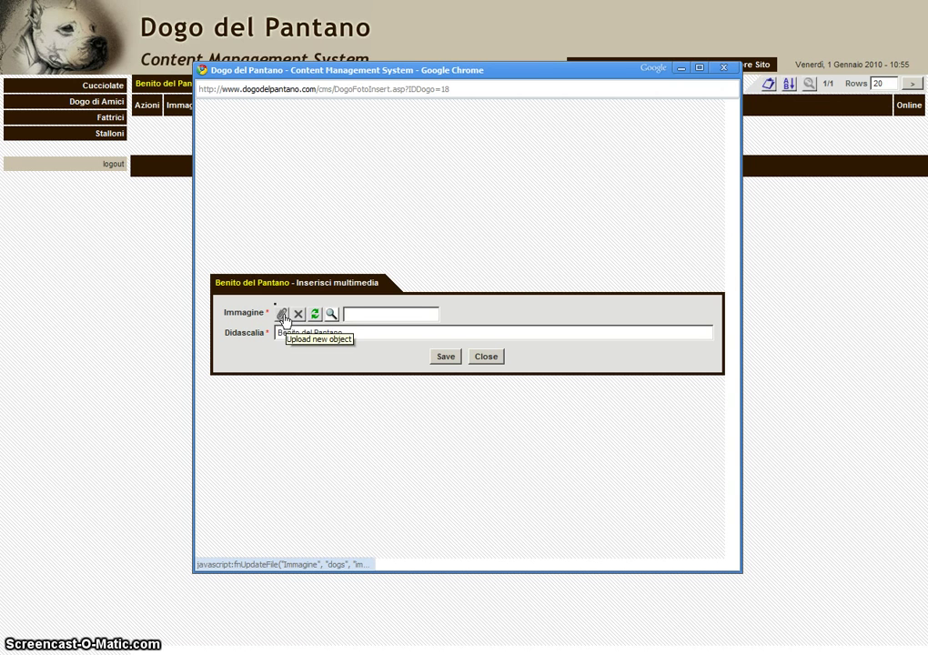
# - Browse the images already uploaded to the server's dogs folder and leave without selecting one
pyautogui.click(331, 315)
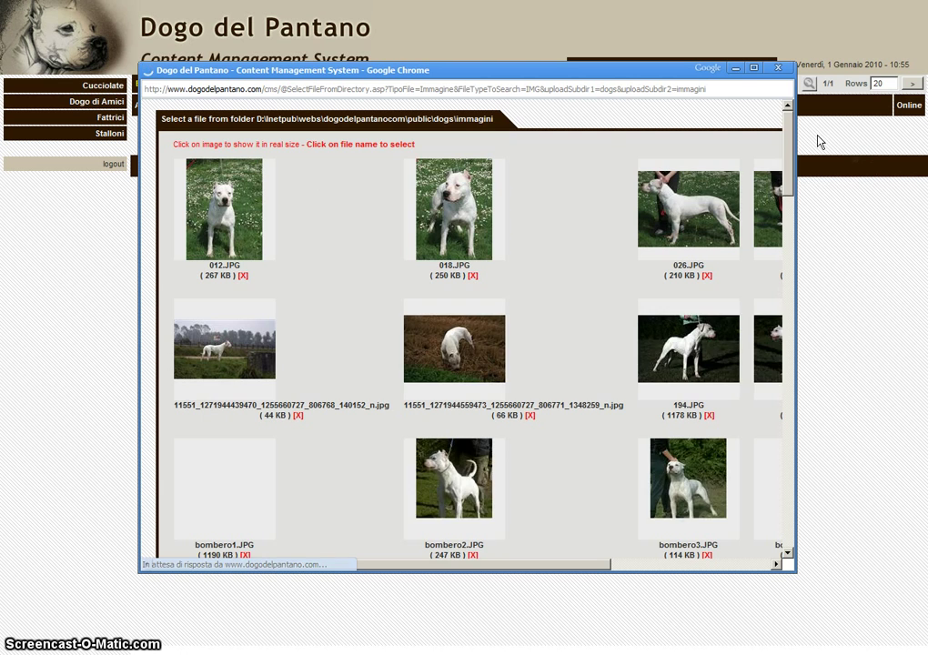
pyautogui.moveTo(788, 123); pyautogui.dragTo(793, 205)
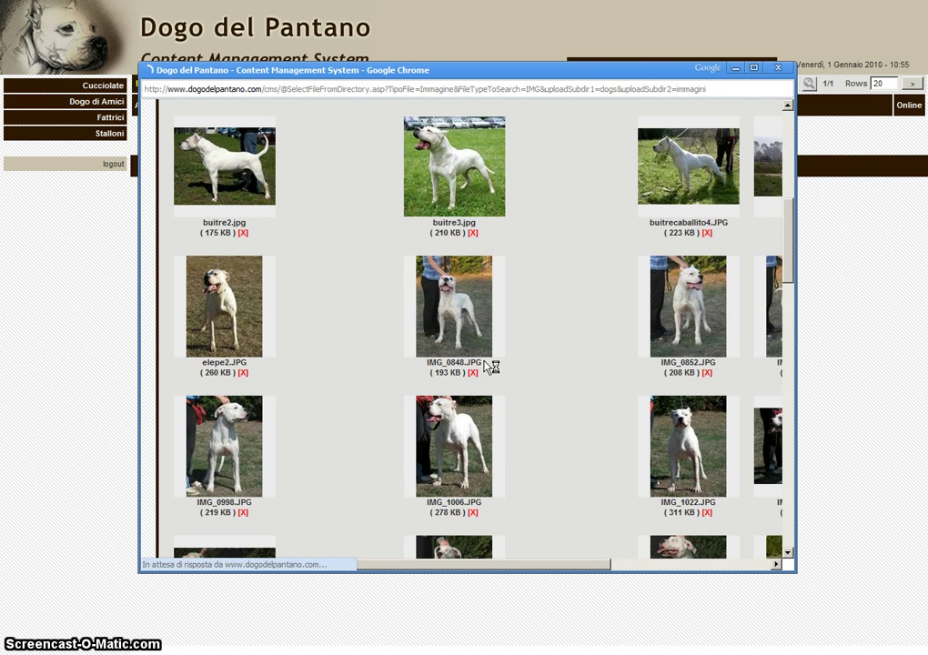
pyautogui.moveTo(492, 365); pyautogui.dragTo(424, 364)
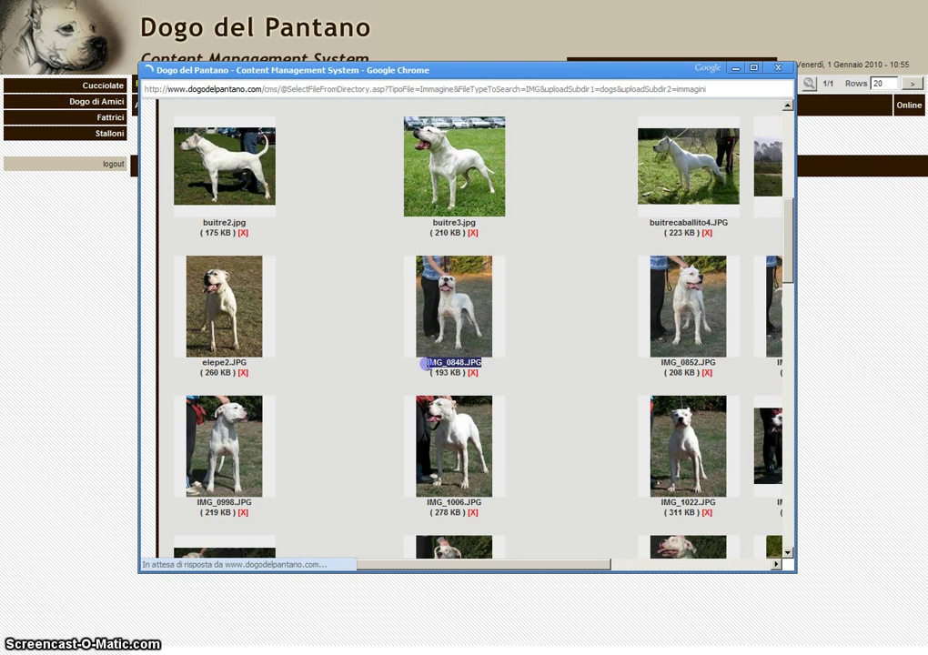
pyautogui.click(495, 222)
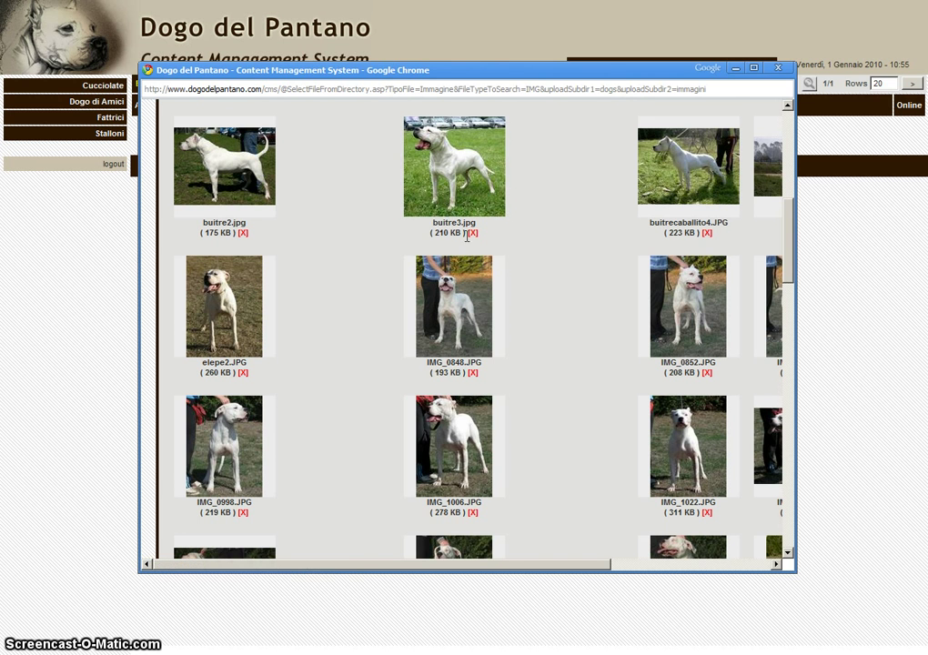
pyautogui.click(778, 68)
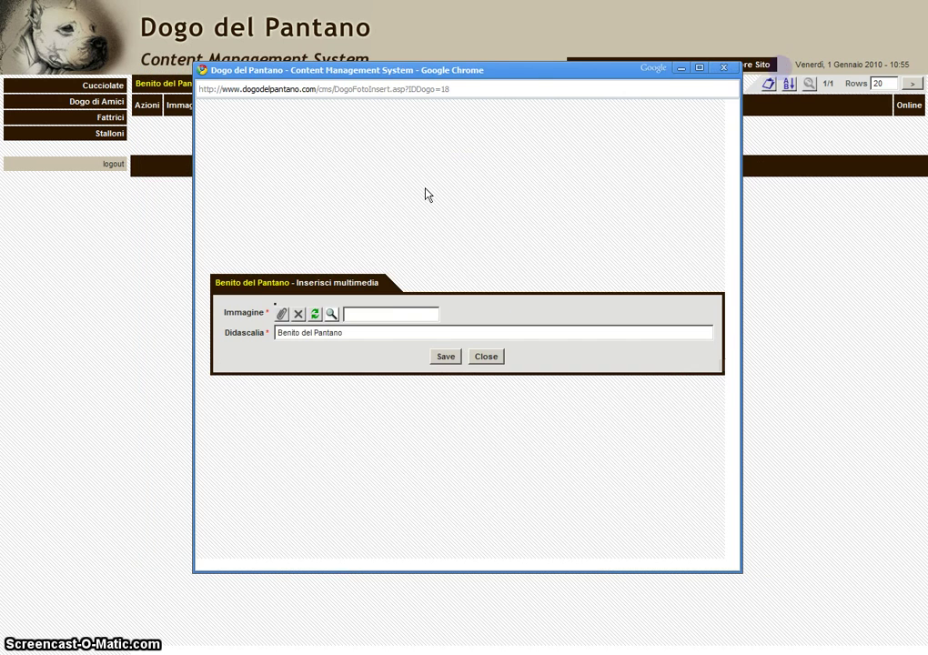
# - Start uploading a new image and rename DDDD.jpg on the Desktop to Benitodelpantano01.jpg
pyautogui.click(282, 312)
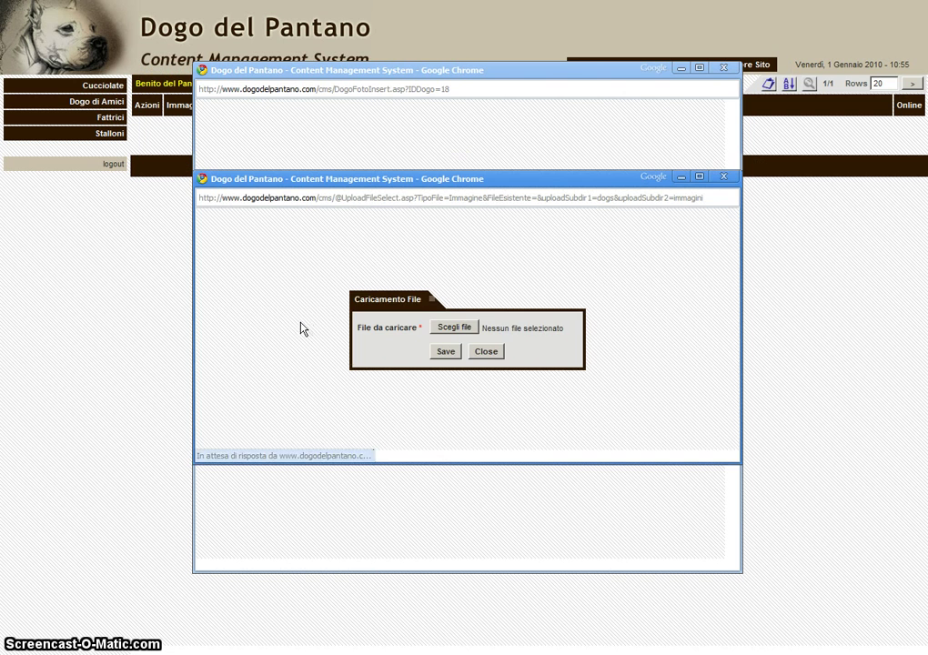
pyautogui.click(457, 327)
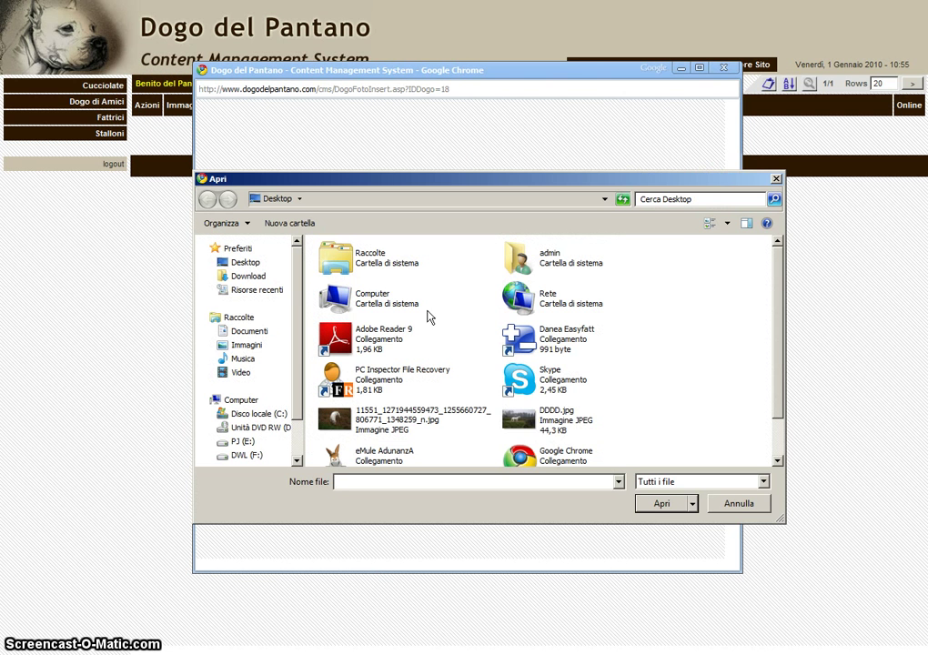
pyautogui.click(546, 428)
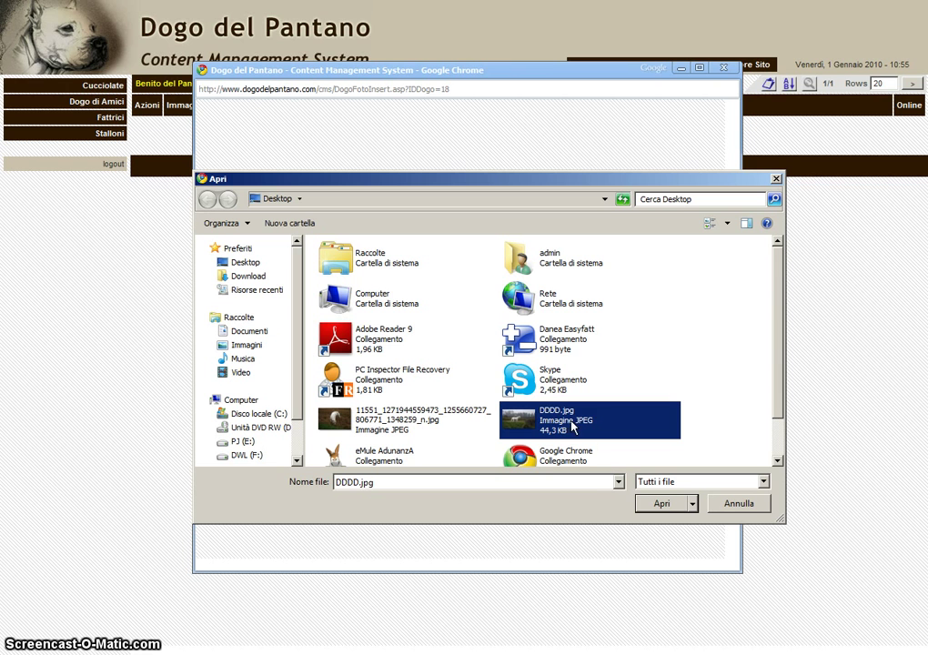
pyautogui.click(558, 422)
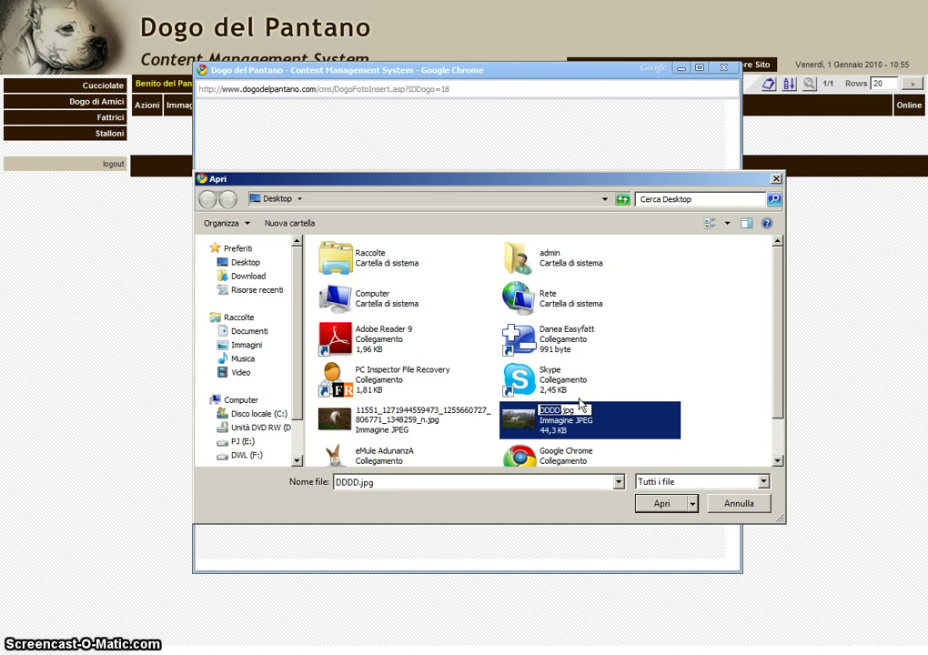
pyautogui.write('Benitodel')
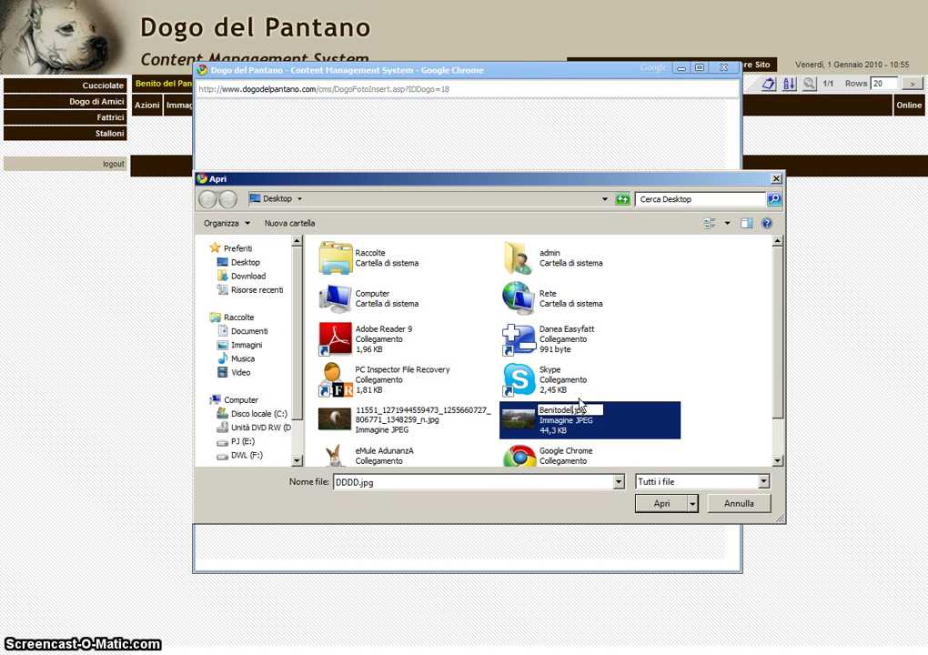
pyautogui.write('pantano01')
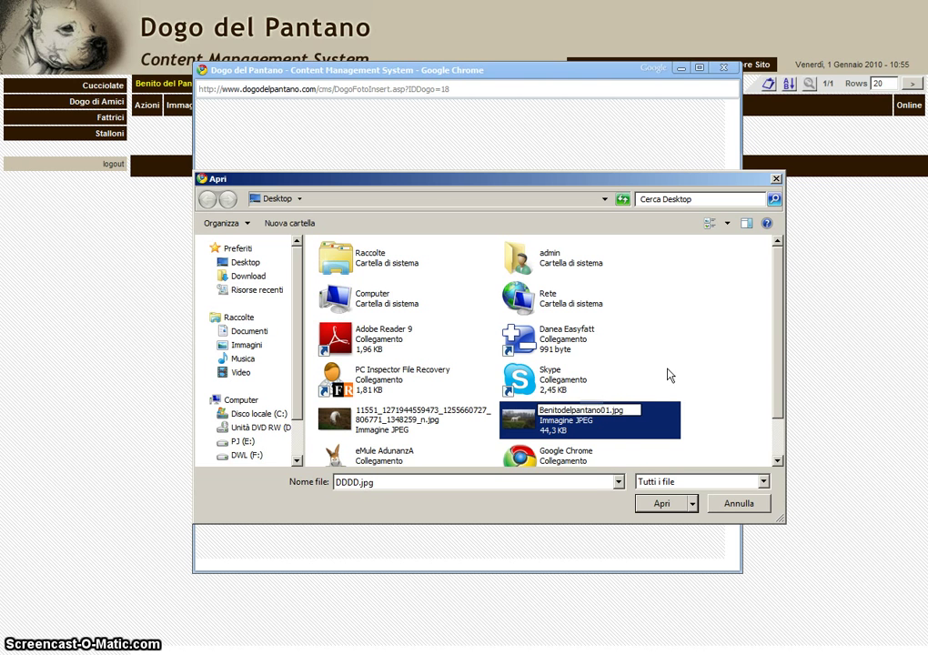
pyautogui.click(669, 375)
# - Choose Benitodelpantano01.jpg as the file and upload it to the multimedia entry
pyautogui.click(551, 422)
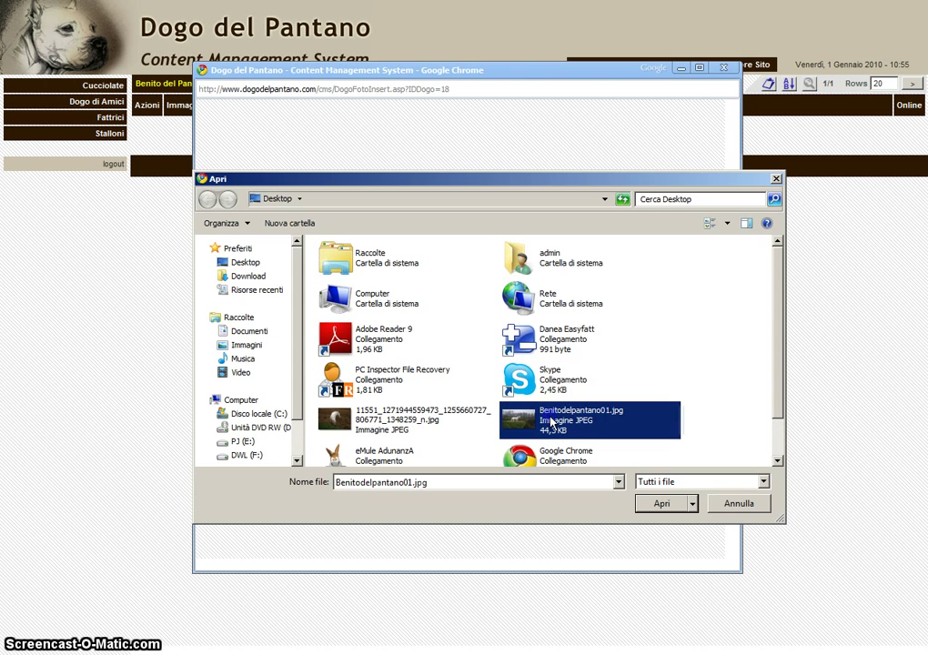
pyautogui.doubleClick(535, 424)
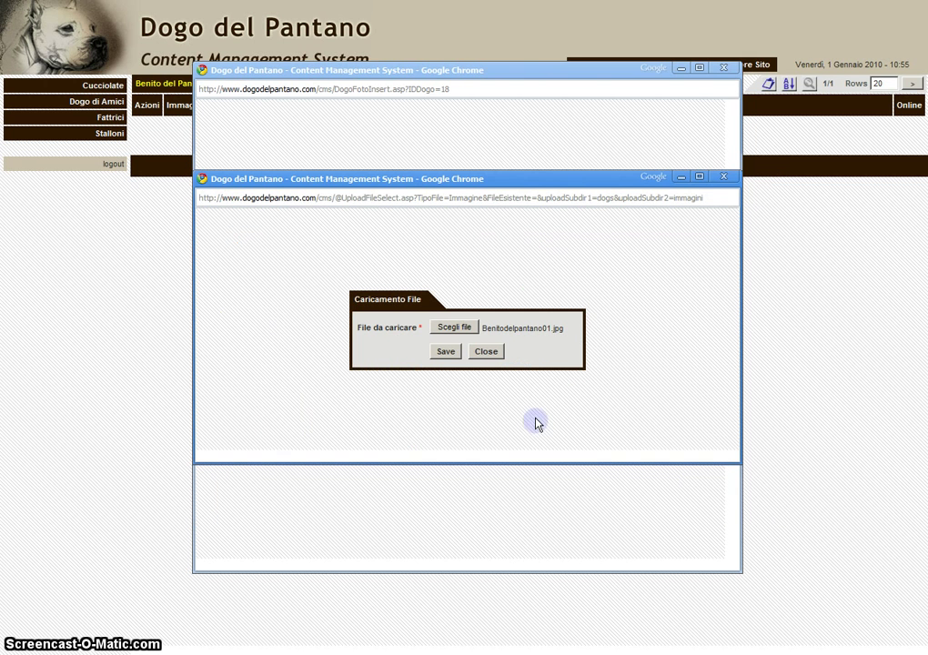
pyautogui.click(447, 353)
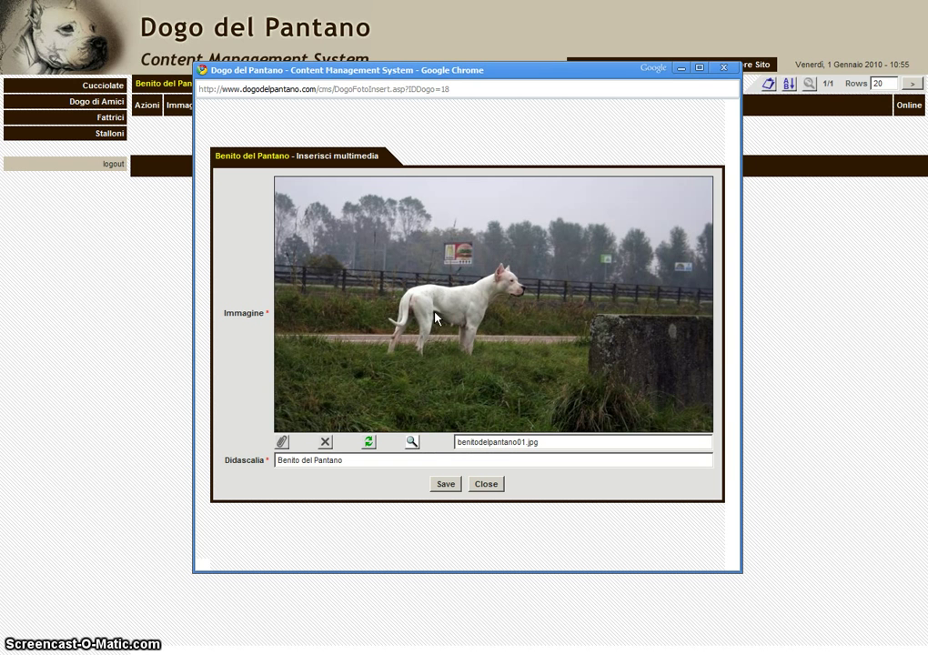
# - Save the first photo's multimedia entry with the caption Benito del Pantano
pyautogui.tripleClick(285, 461)
pyautogui.click(364, 462)
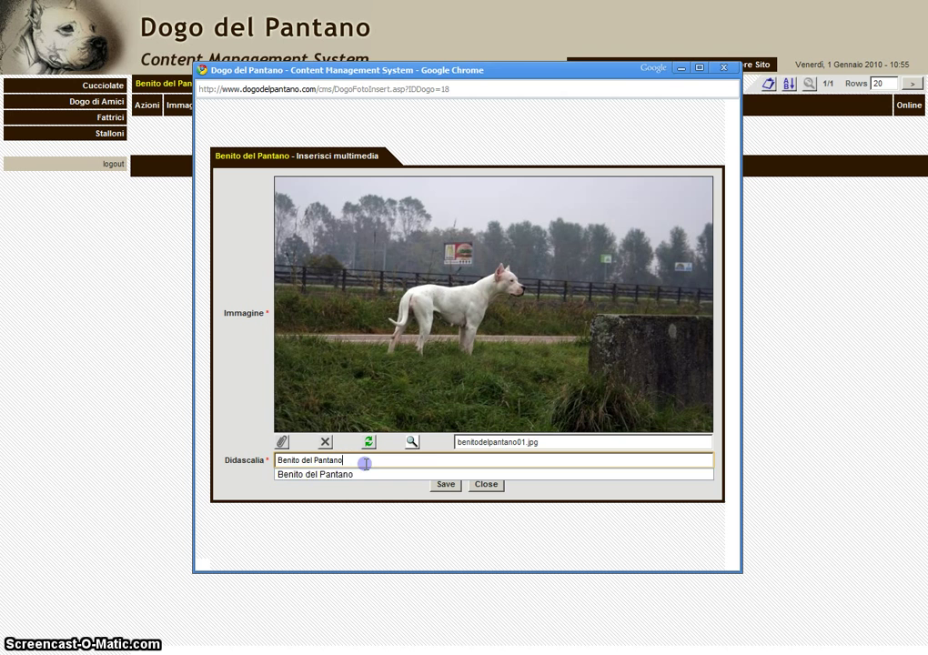
pyautogui.click(446, 487)
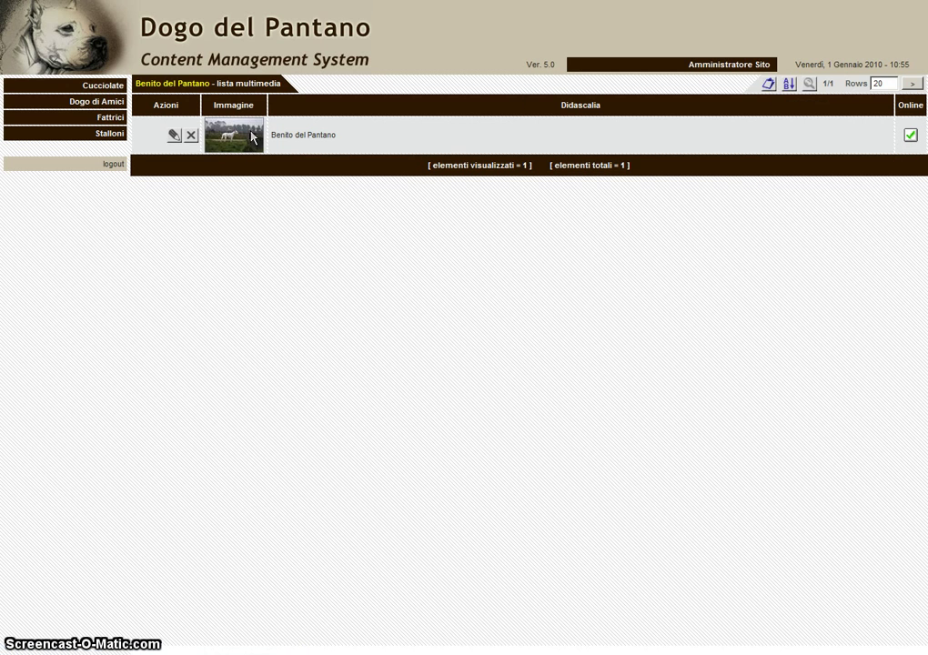
# - Start a second multimedia entry for Benito del Pantano and open the file selection for its image upload
pyautogui.click(769, 84)
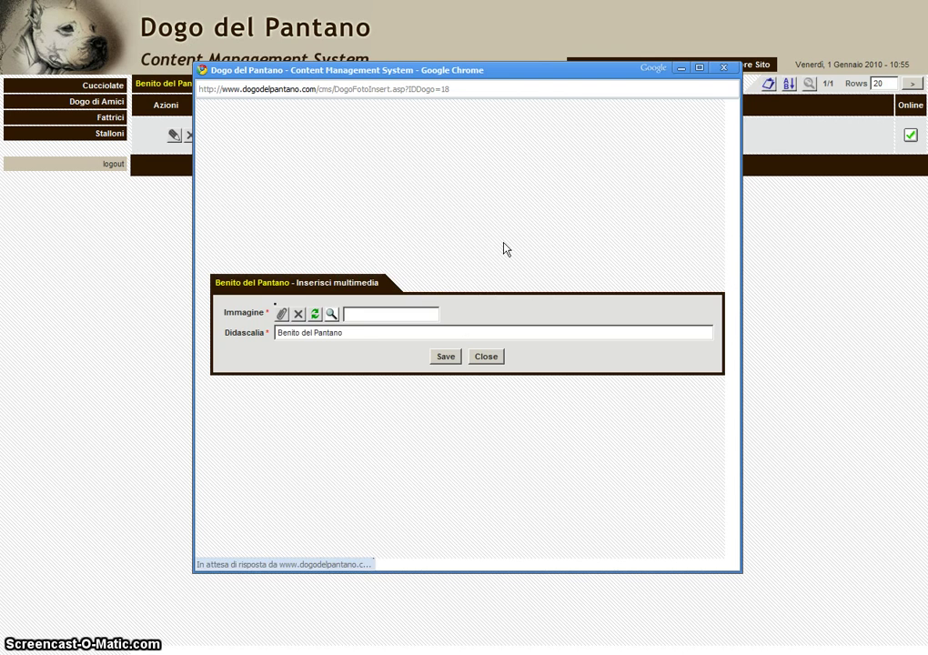
pyautogui.click(281, 319)
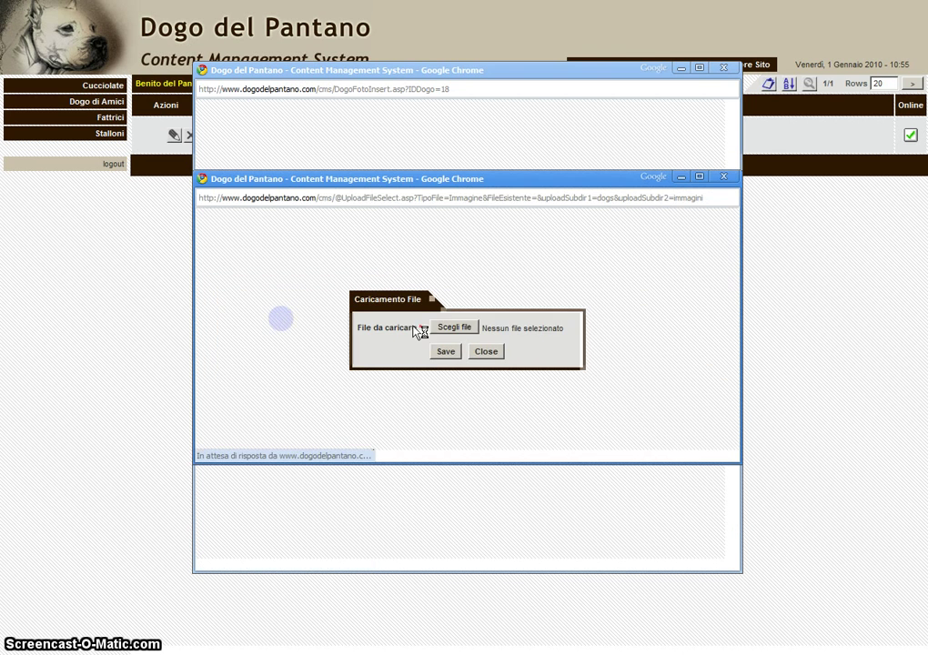
pyautogui.click(454, 326)
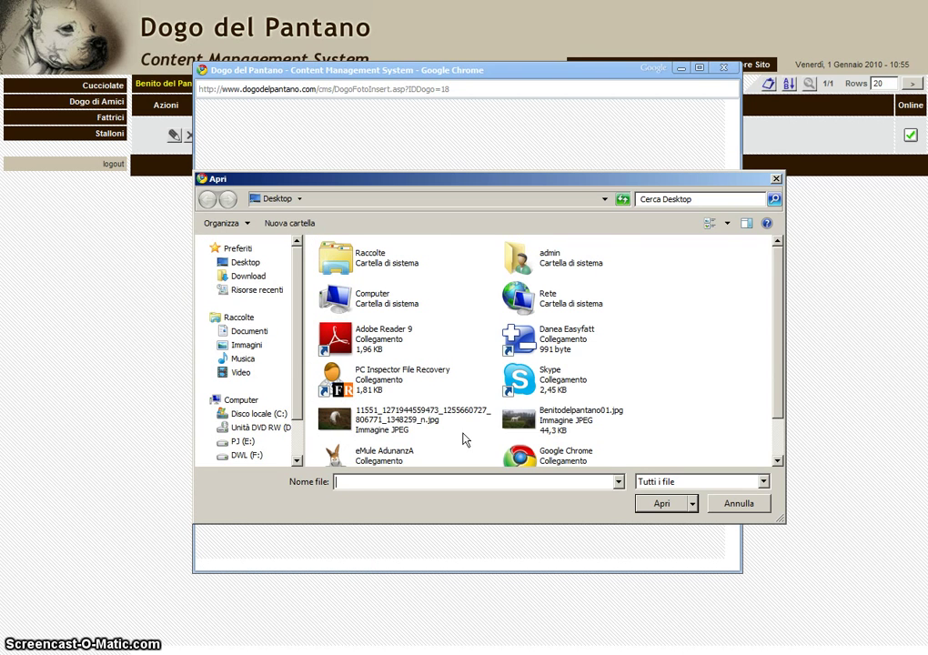
# - Rename the JPEG with the long numeric name on the Desktop to benitodelpantano02.jpg
pyautogui.click(425, 420)
pyautogui.click(425, 420)
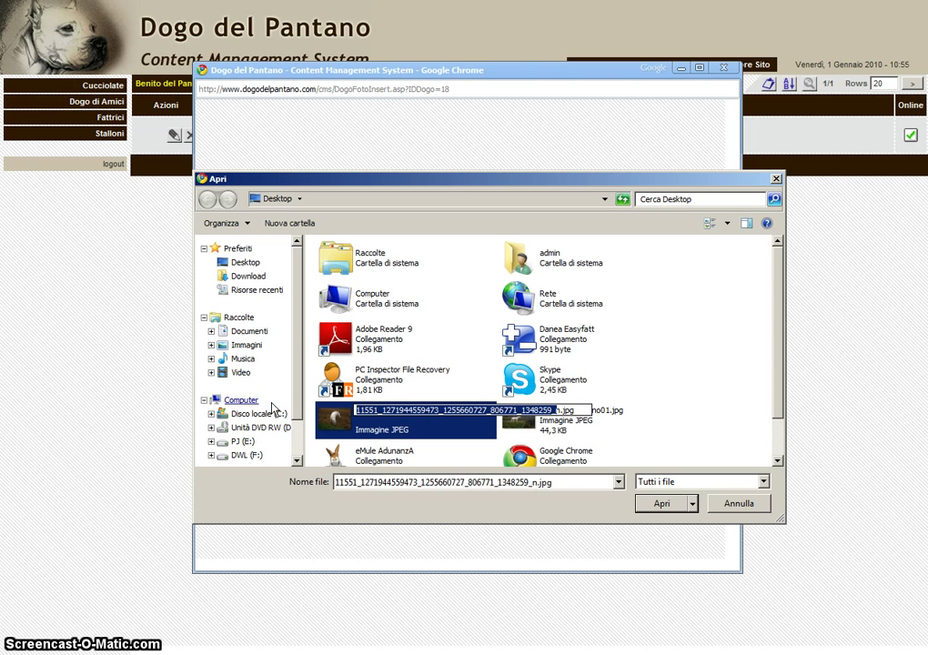
pyautogui.press('BackSpace')
pyautogui.write('b')
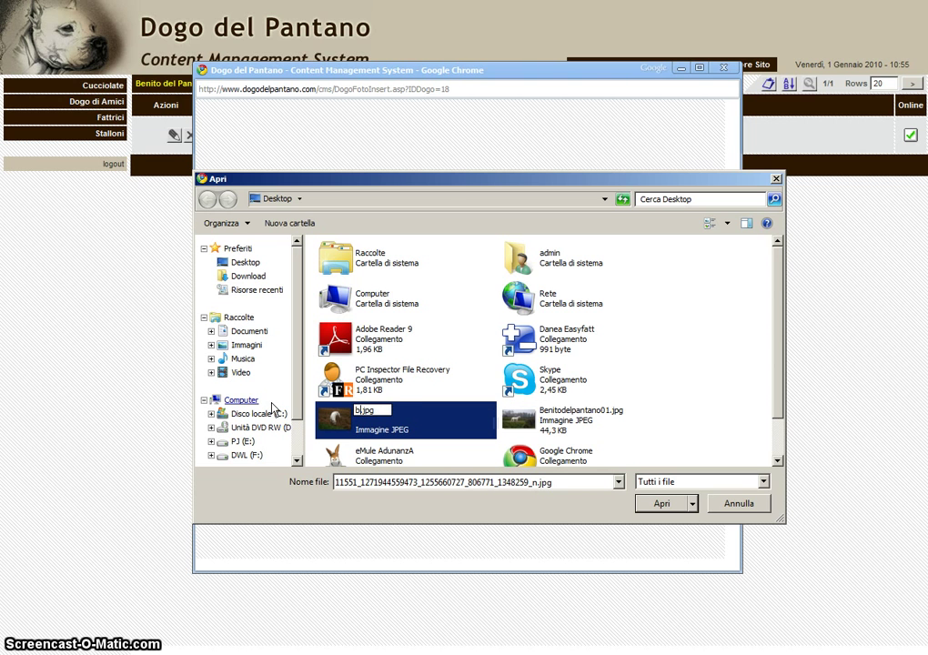
pyautogui.write('enuito')
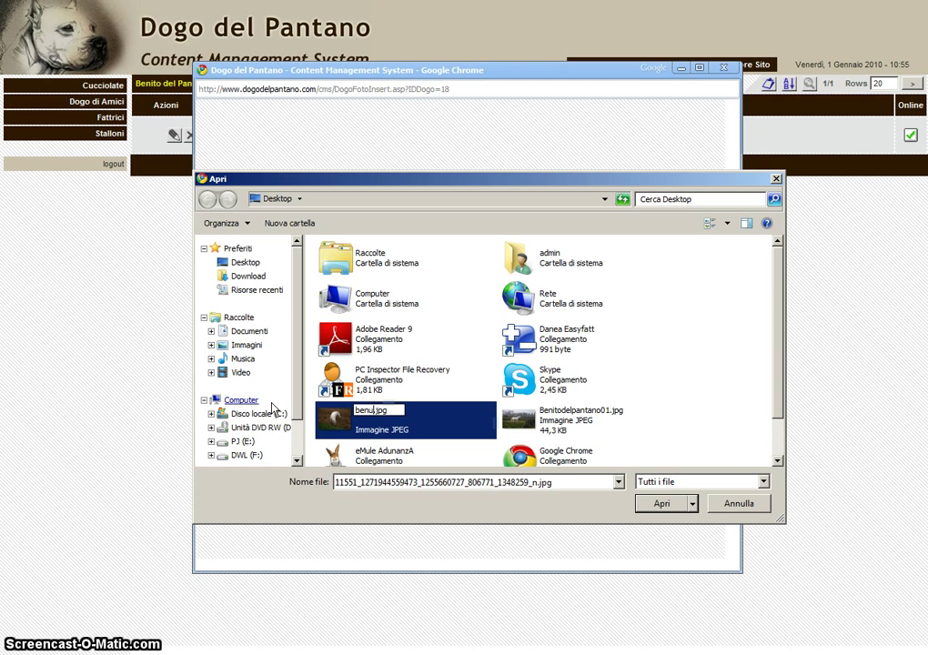
pyautogui.write('itodelpantano')
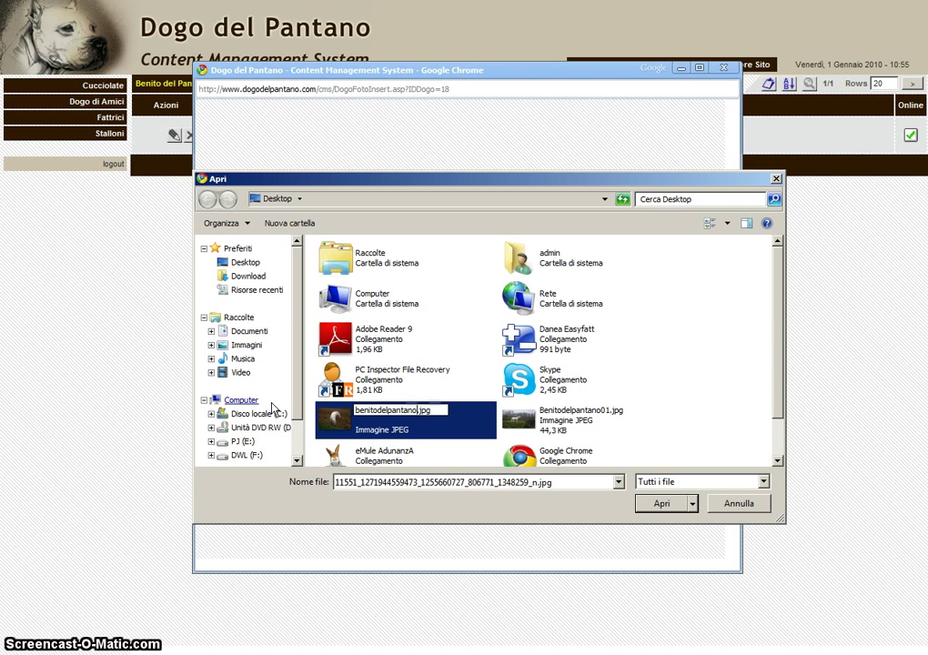
pyautogui.write('02')
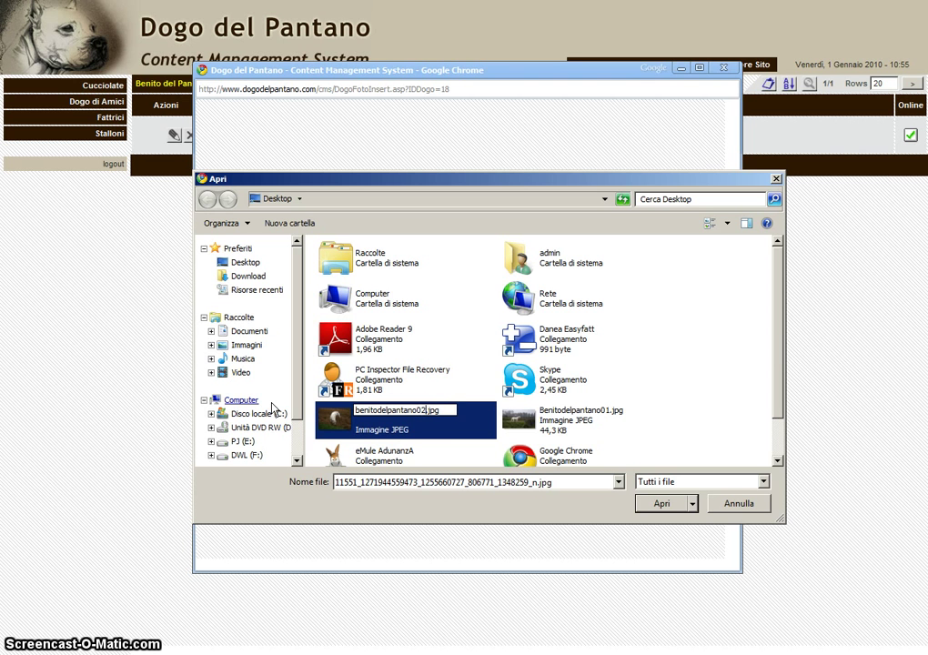
pyautogui.press('Return')
# - Upload benitodelpantano02.jpg to the entry and save it with the caption Benito del Pantano
pyautogui.doubleClick(341, 417)
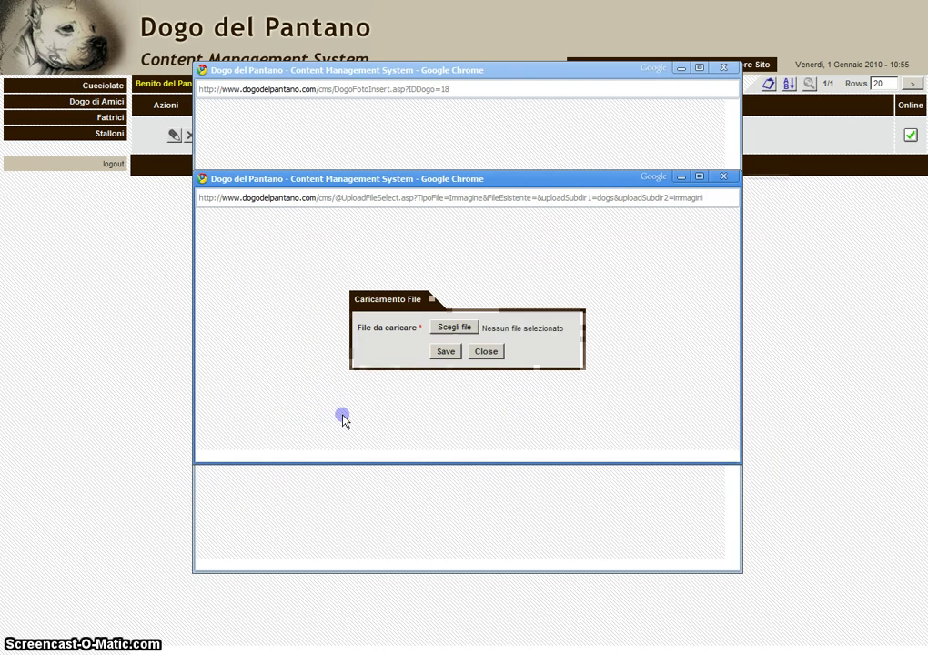
pyautogui.click(448, 354)
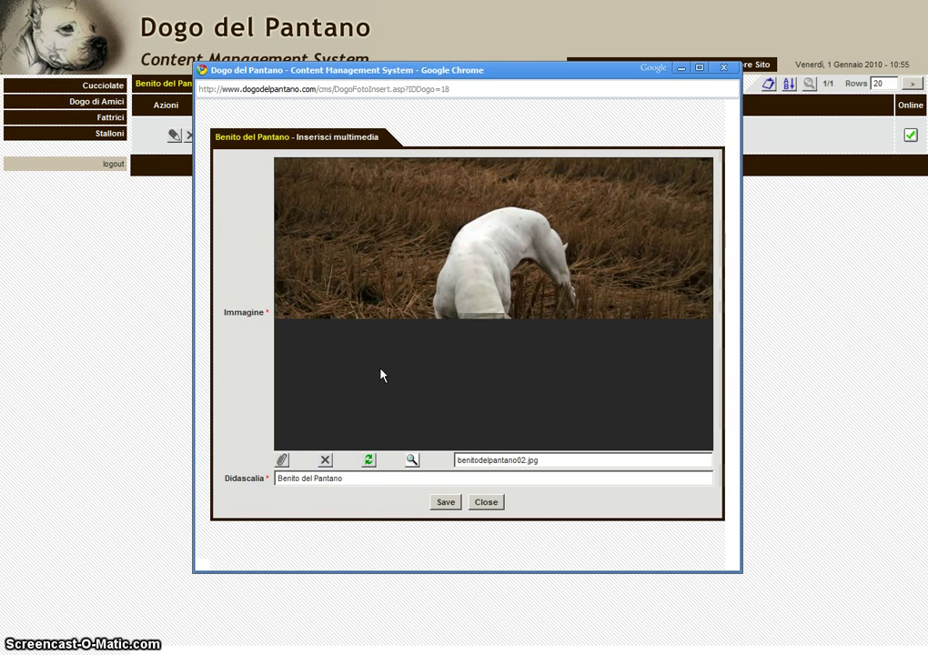
pyautogui.click(446, 502)
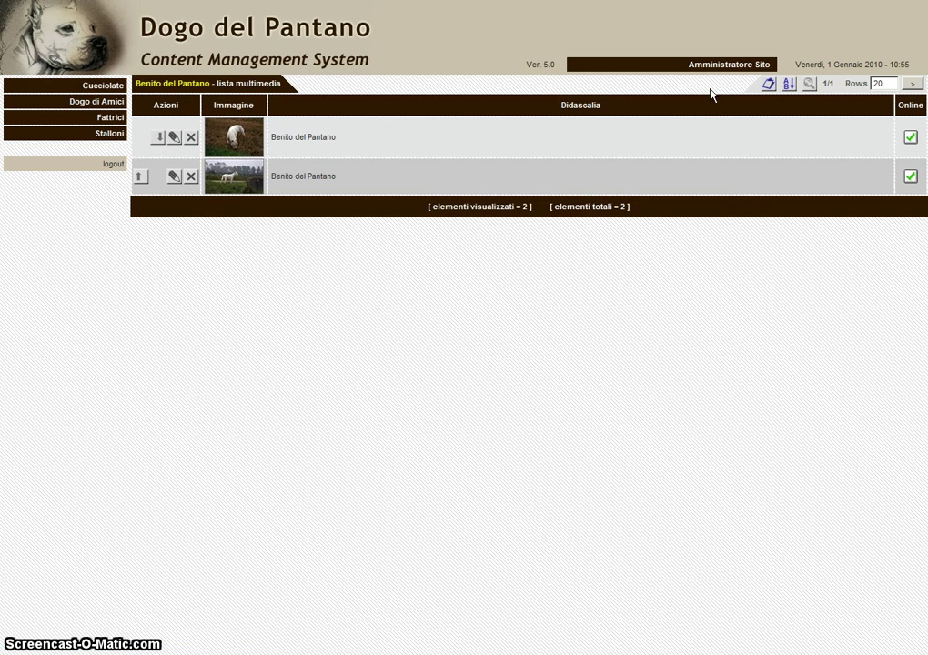
# - Return to the stallions list and set Benito del Pantano online
pyautogui.click(111, 135)
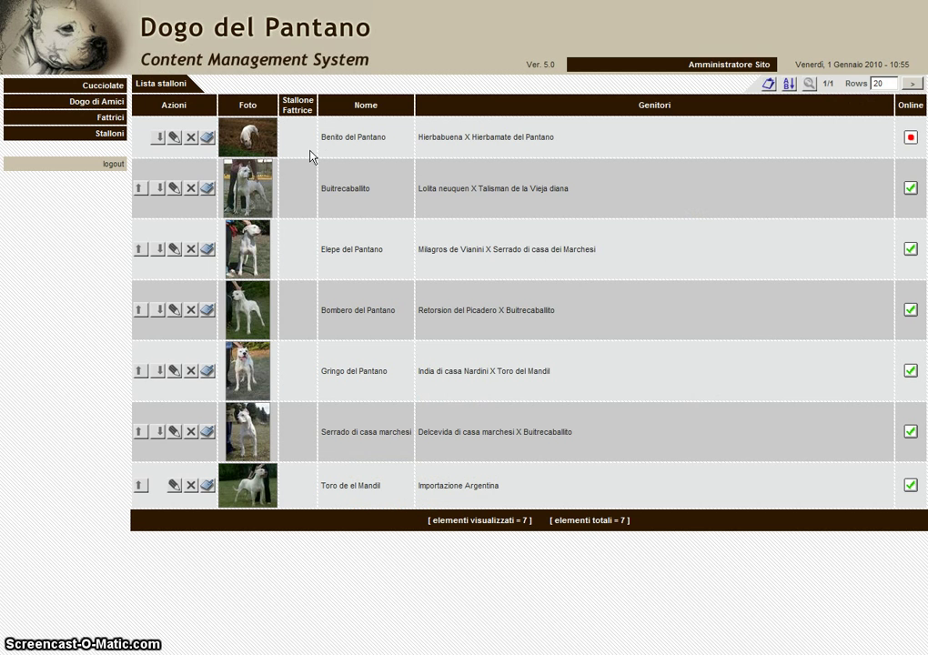
pyautogui.click(910, 137)
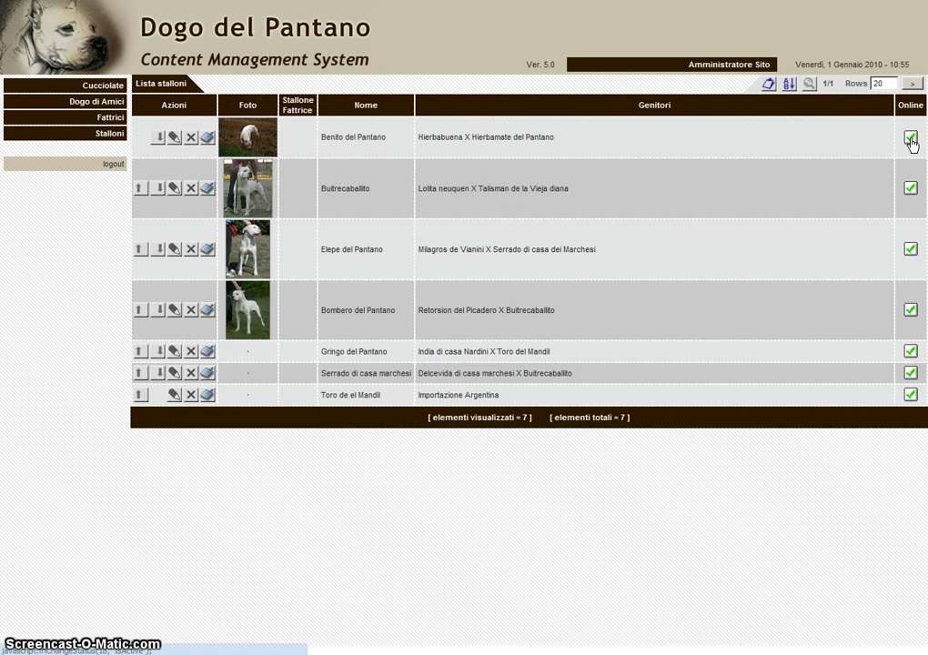
# - Reload the public website's stallions page and examine Benito del Pantano's two photos, name and parents
pyautogui.hotkey('ctrl', 'Tab')
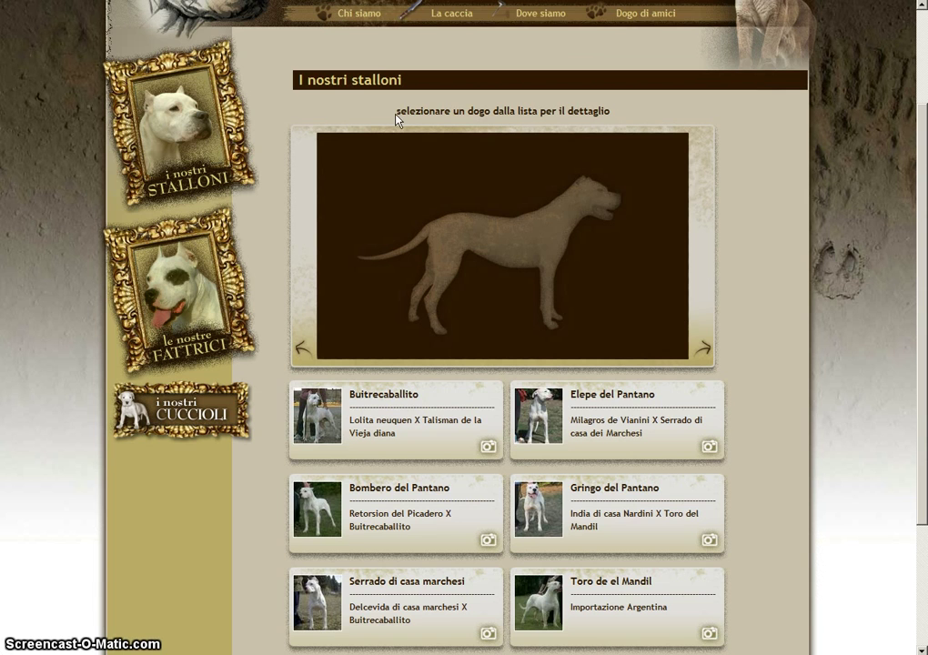
pyautogui.press('F5')
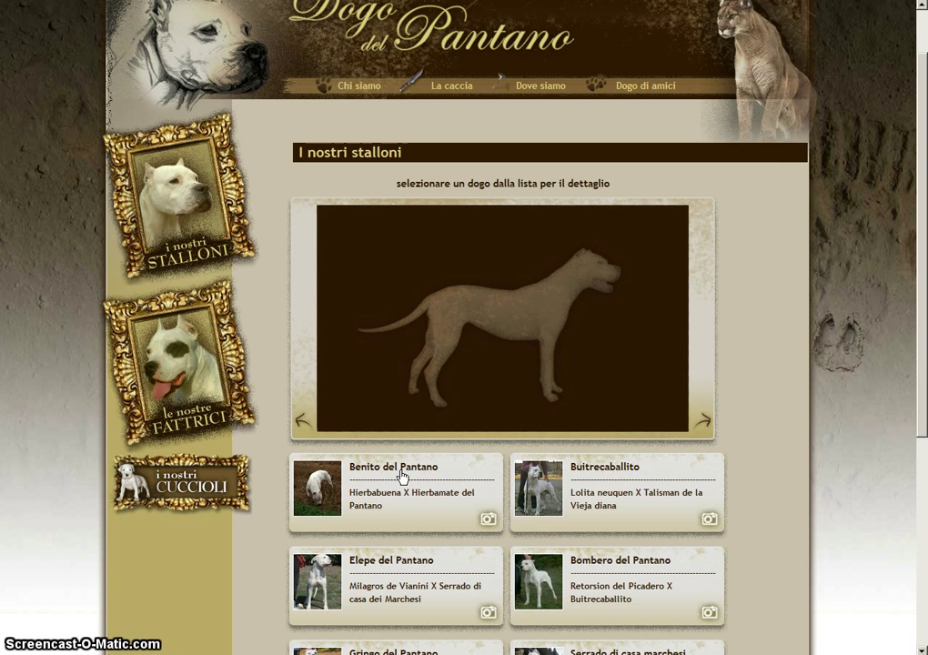
pyautogui.click(323, 474)
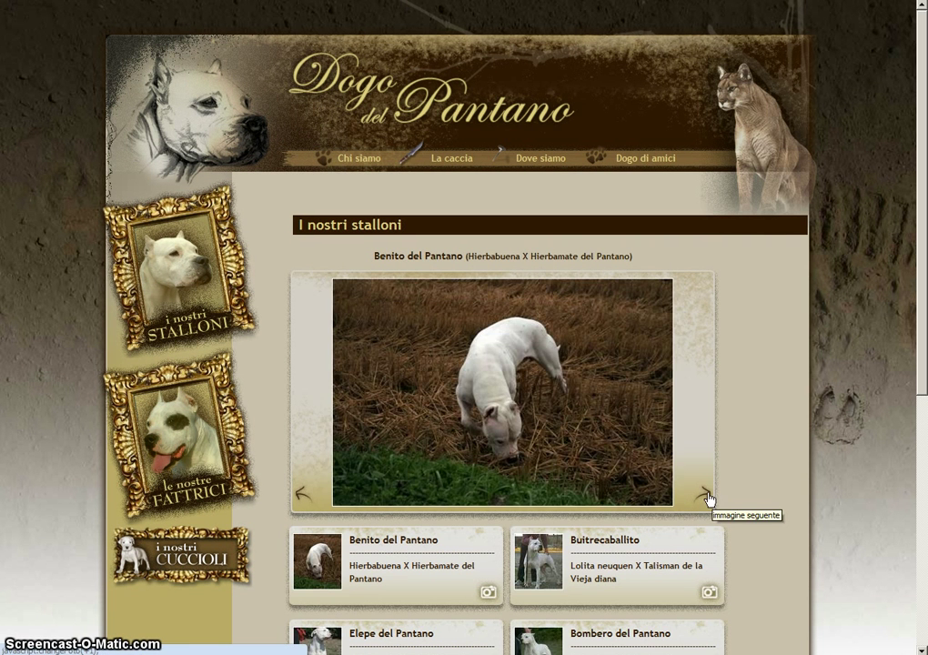
pyautogui.click(711, 496)
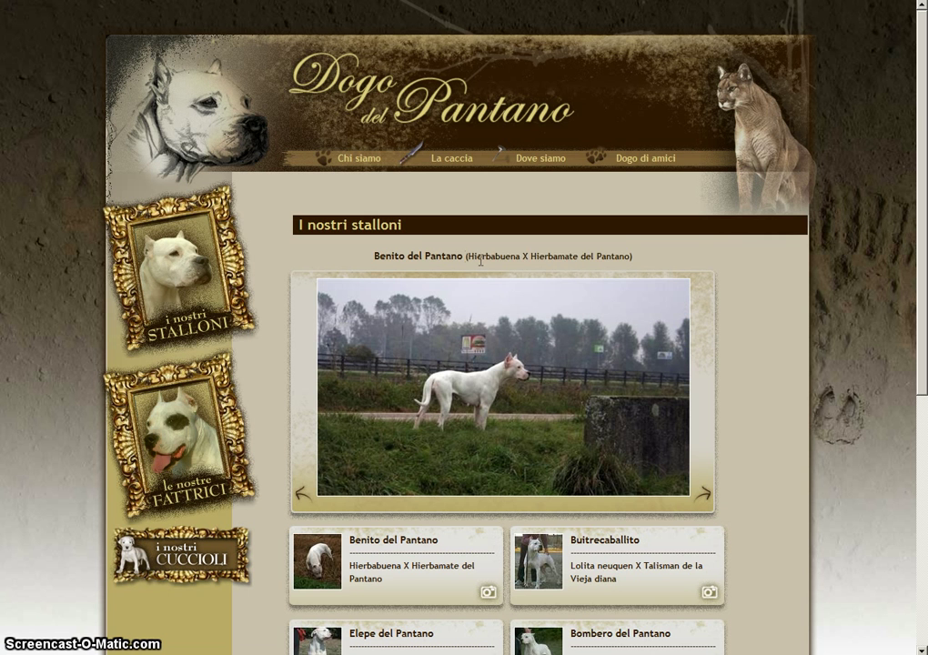
pyautogui.moveTo(466, 257); pyautogui.dragTo(635, 256)
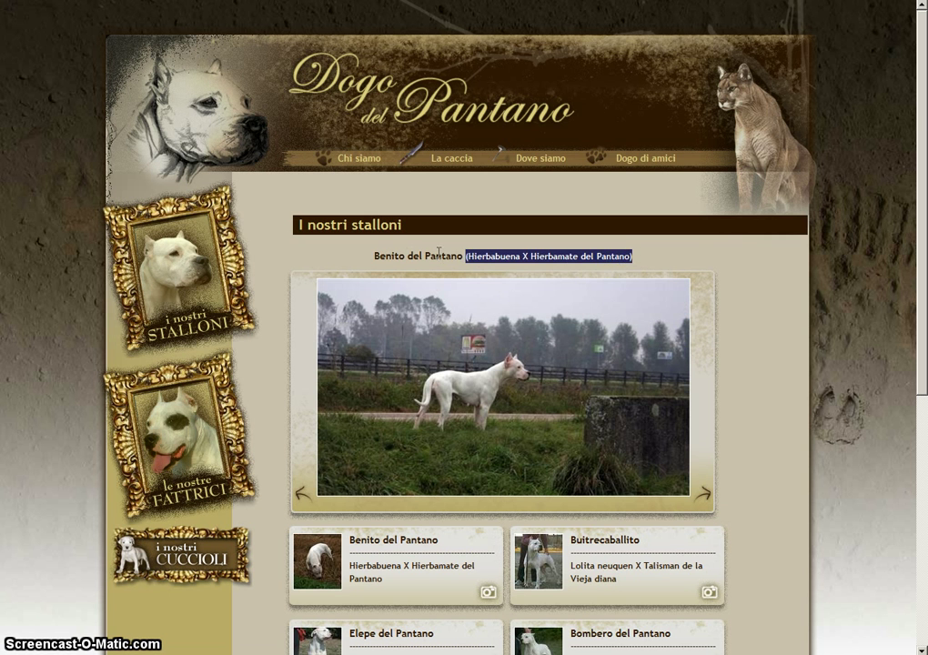
pyautogui.moveTo(491, 257); pyautogui.dragTo(406, 254)
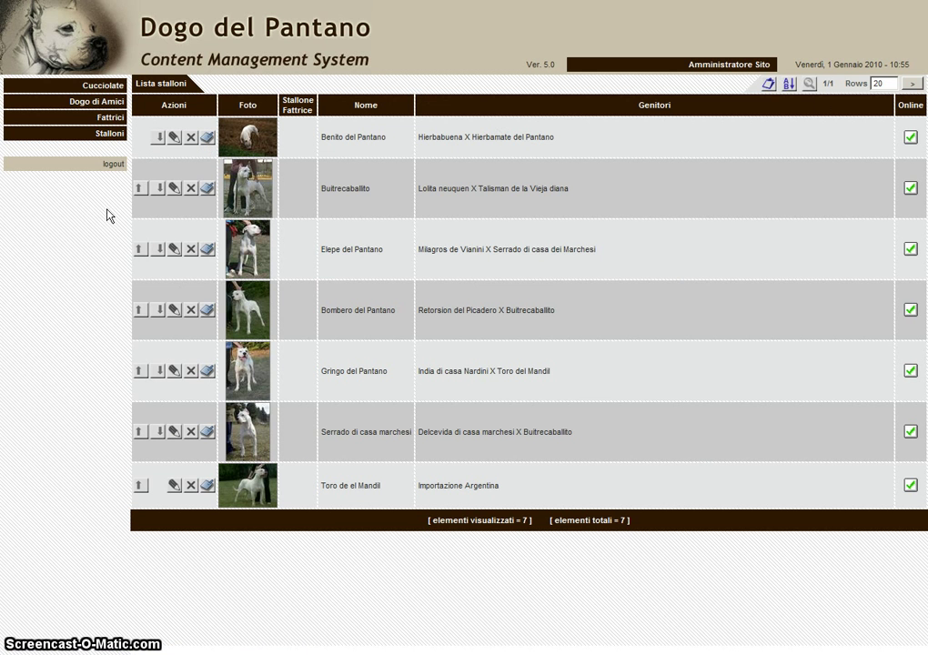
# - Permanently delete the SSSSSS record from the Fattrici list in the CMS
pyautogui.click(117, 120)
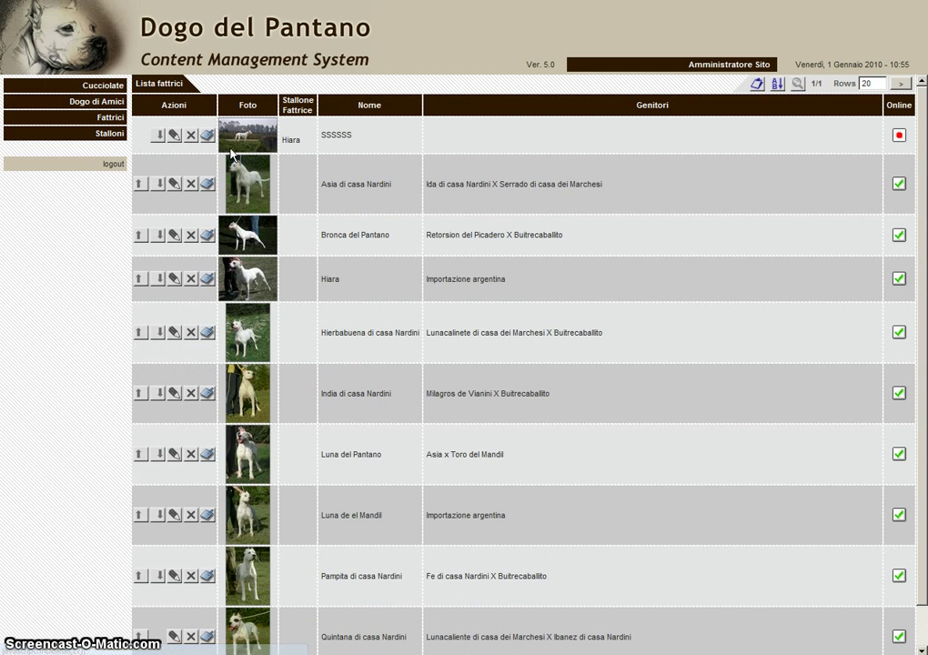
pyautogui.click(191, 137)
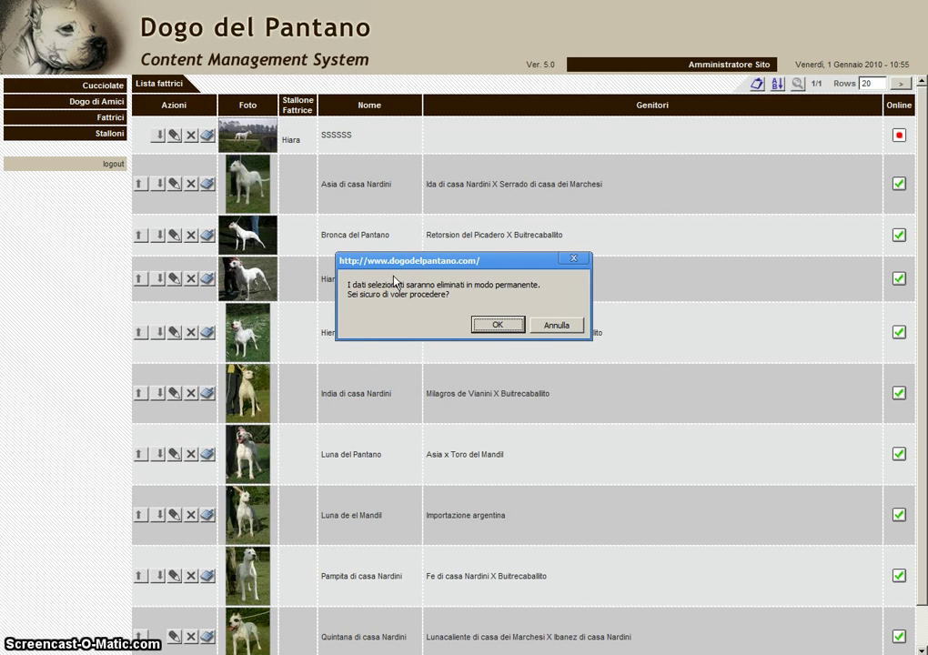
pyautogui.click(507, 325)
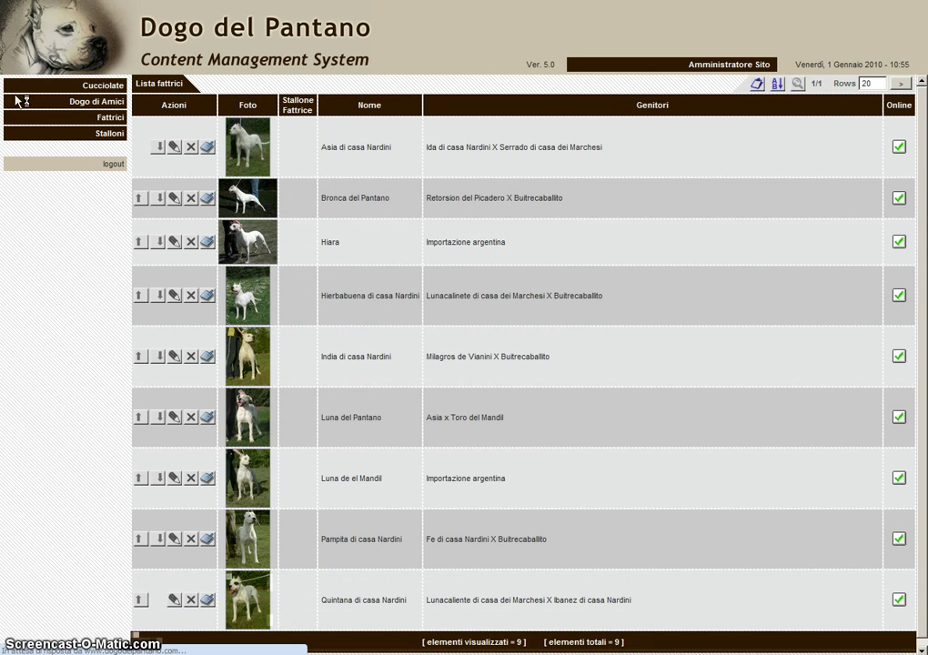
# - View the Dogo di Amici and Cucciolate lists, and log out of the CMS
pyautogui.click(121, 108)
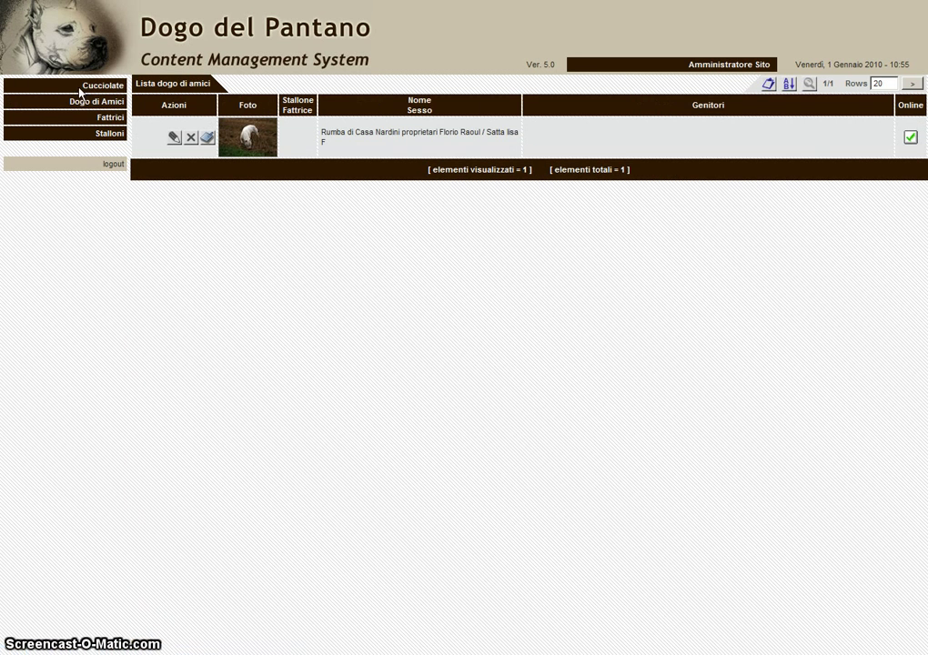
pyautogui.click(109, 87)
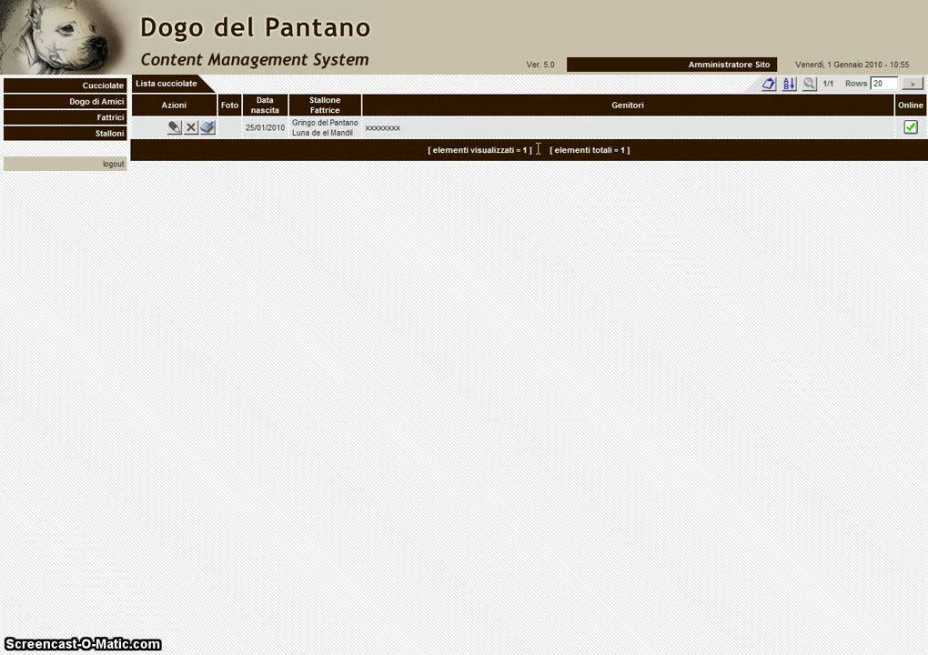
pyautogui.click(114, 168)
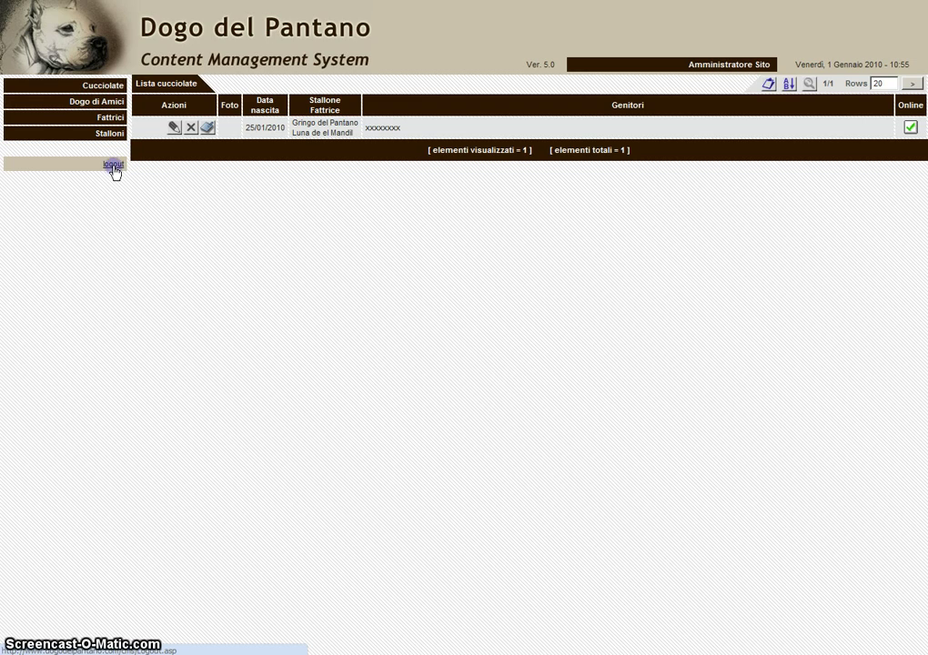